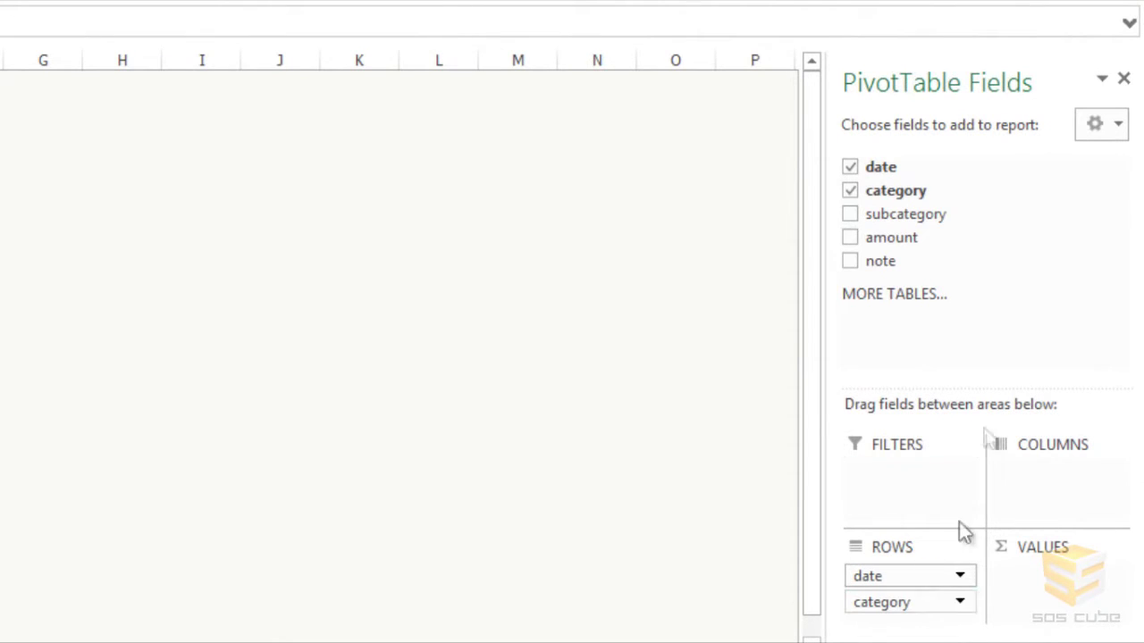
# Step: Add the amount field to the pivot table's values and show the report in tabular form
pyautogui.moveTo(889, 238); pyautogui.dragTo(978, 369)
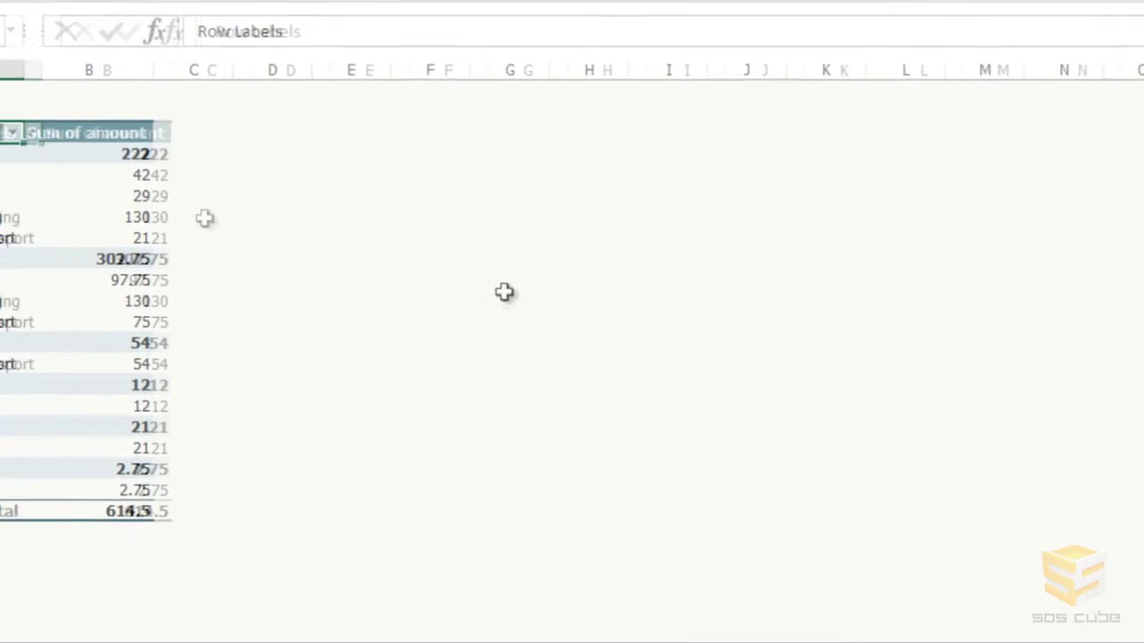
pyautogui.click(134, 157)
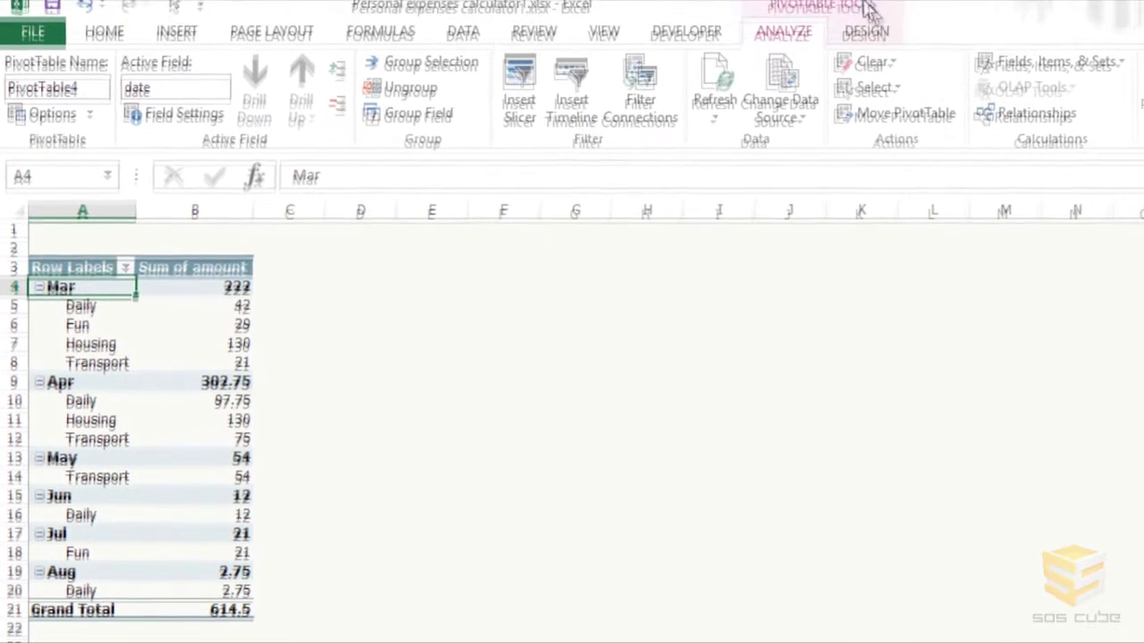
pyautogui.click(863, 32)
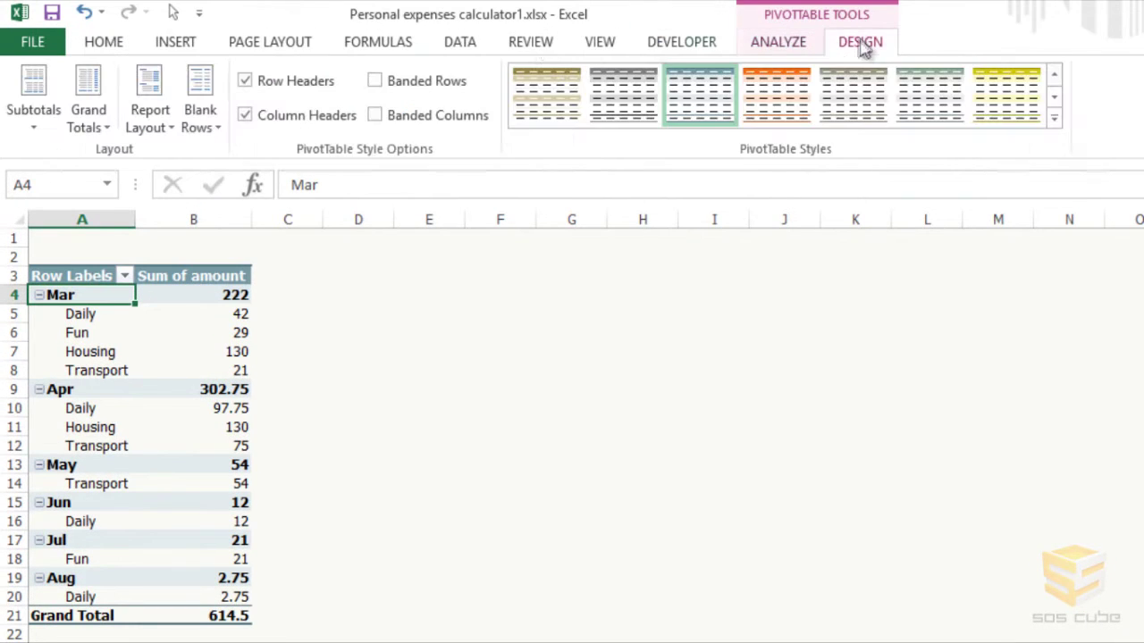
pyautogui.click(149, 109)
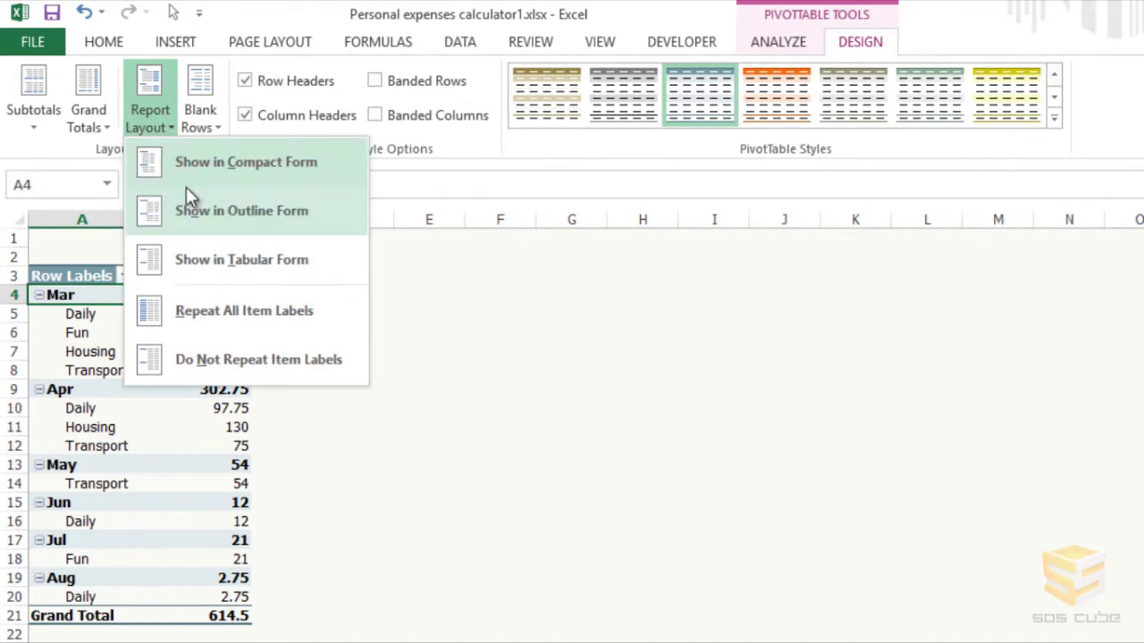
pyautogui.click(184, 259)
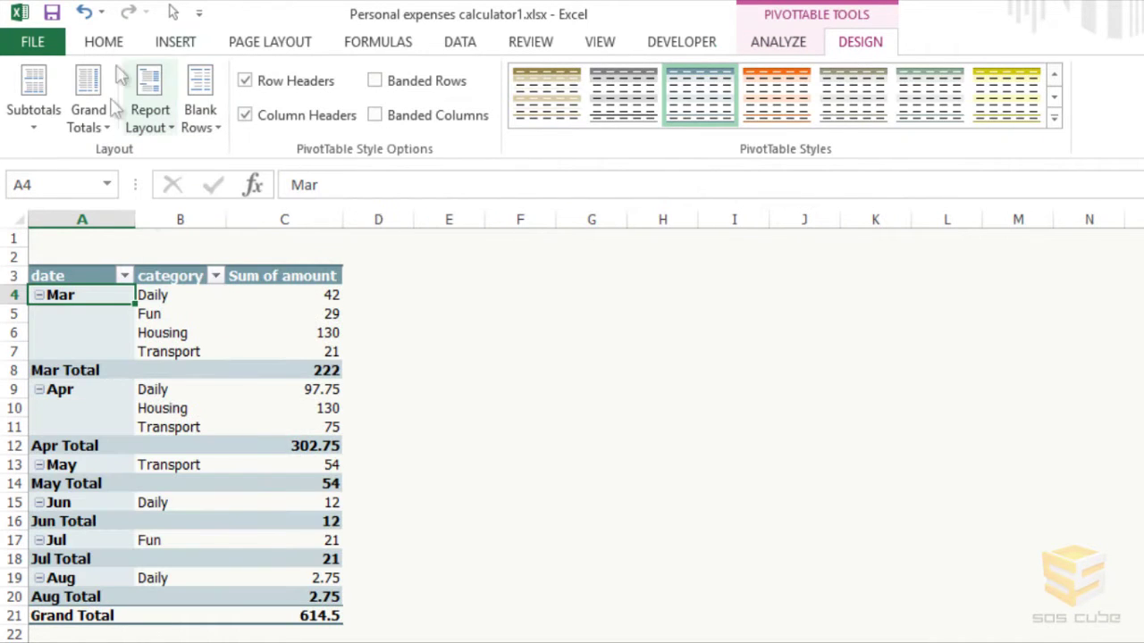
# Step: Remove the date subtotals from the pivot table and repeat all item labels
pyautogui.rightClick(92, 370)
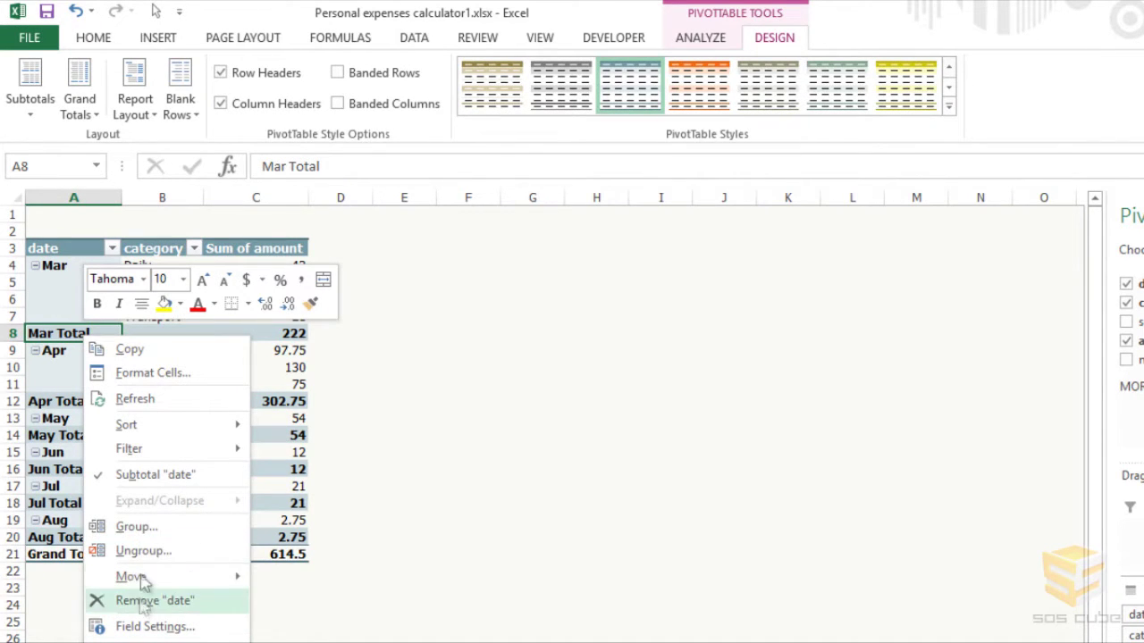
pyautogui.click(153, 475)
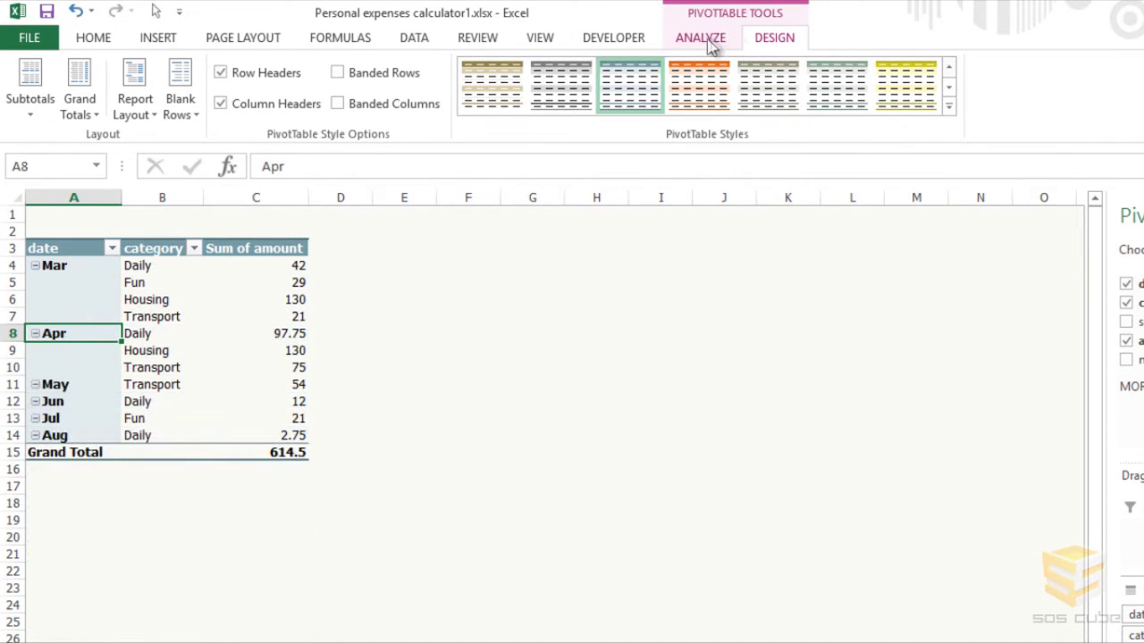
pyautogui.click(134, 114)
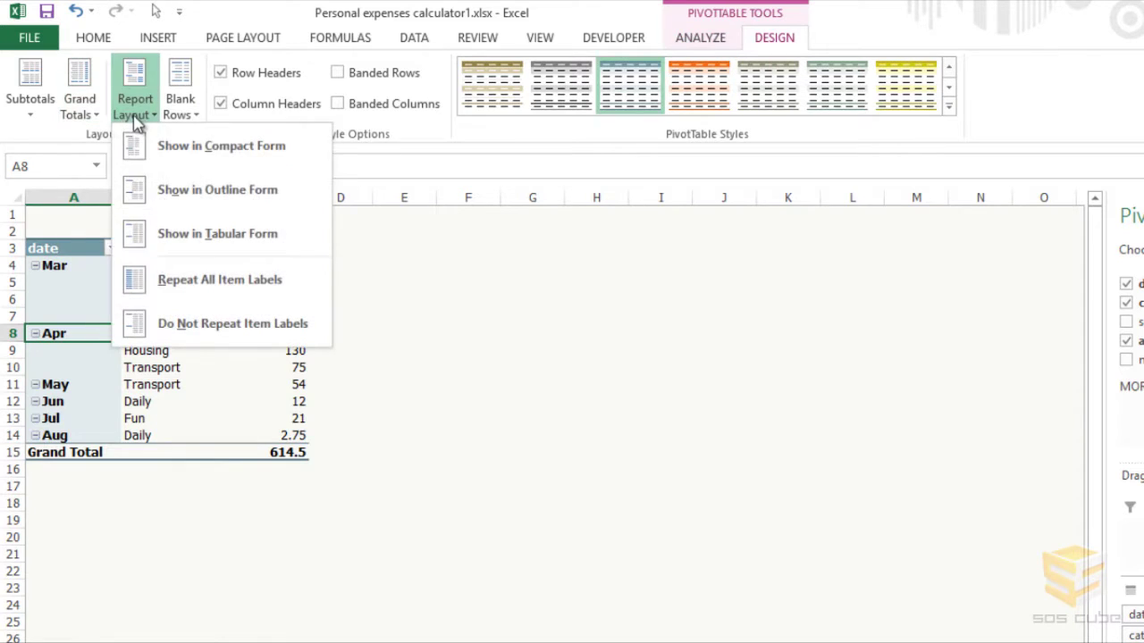
pyautogui.click(174, 281)
pyautogui.click(353, 319)
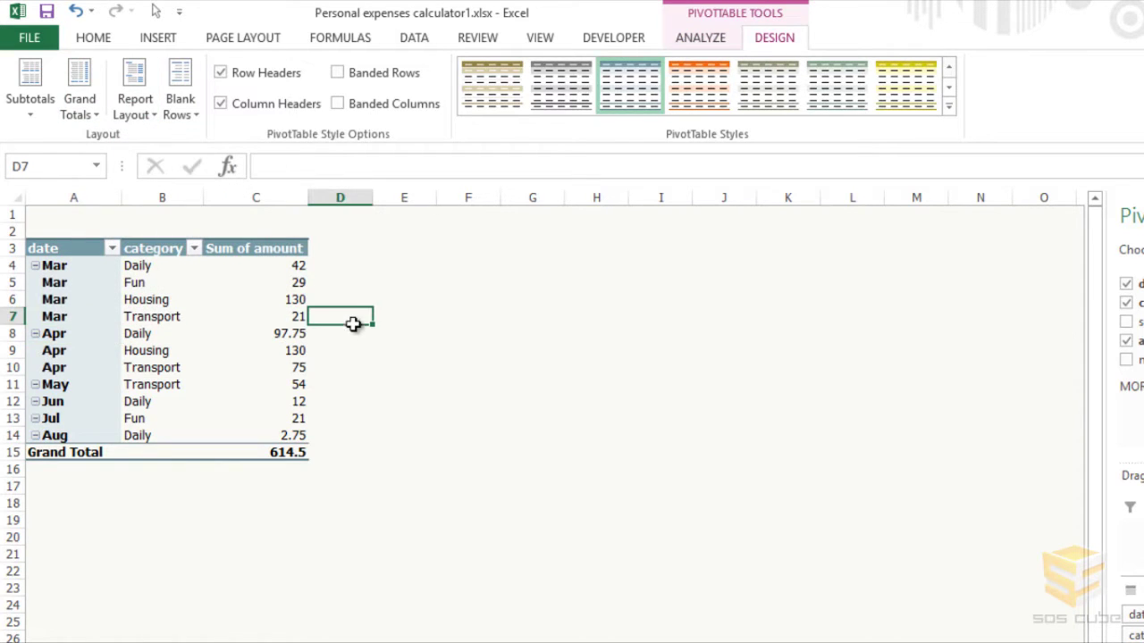
# Step: Compare the pivot table's month labels with the dates in the Expense Log table
pyautogui.click(69, 305)
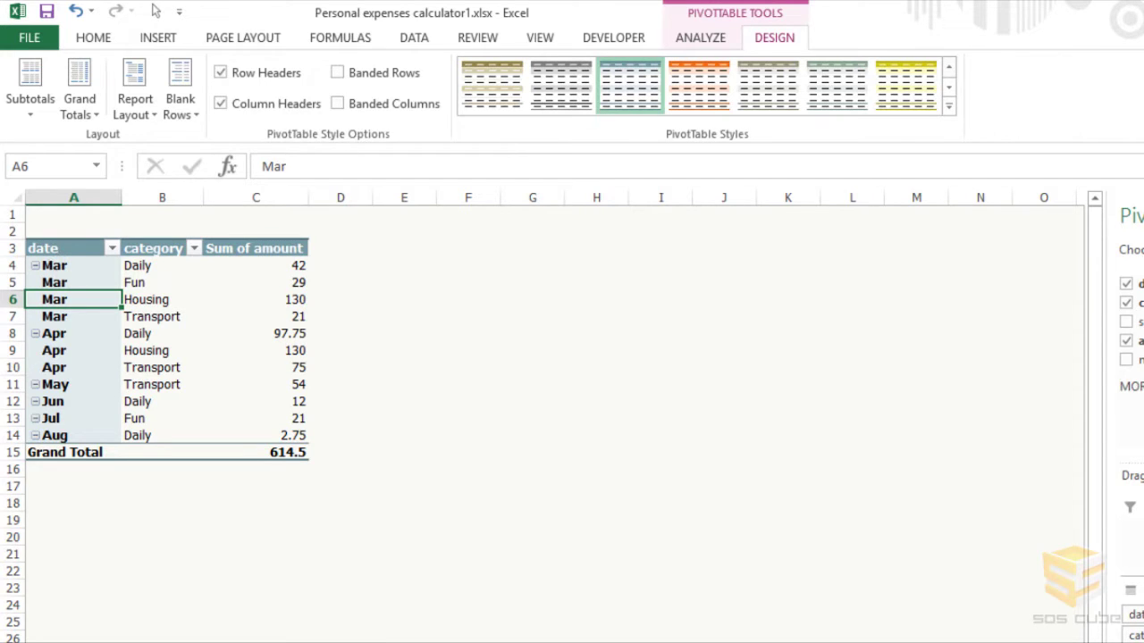
pyautogui.click(279, 642)
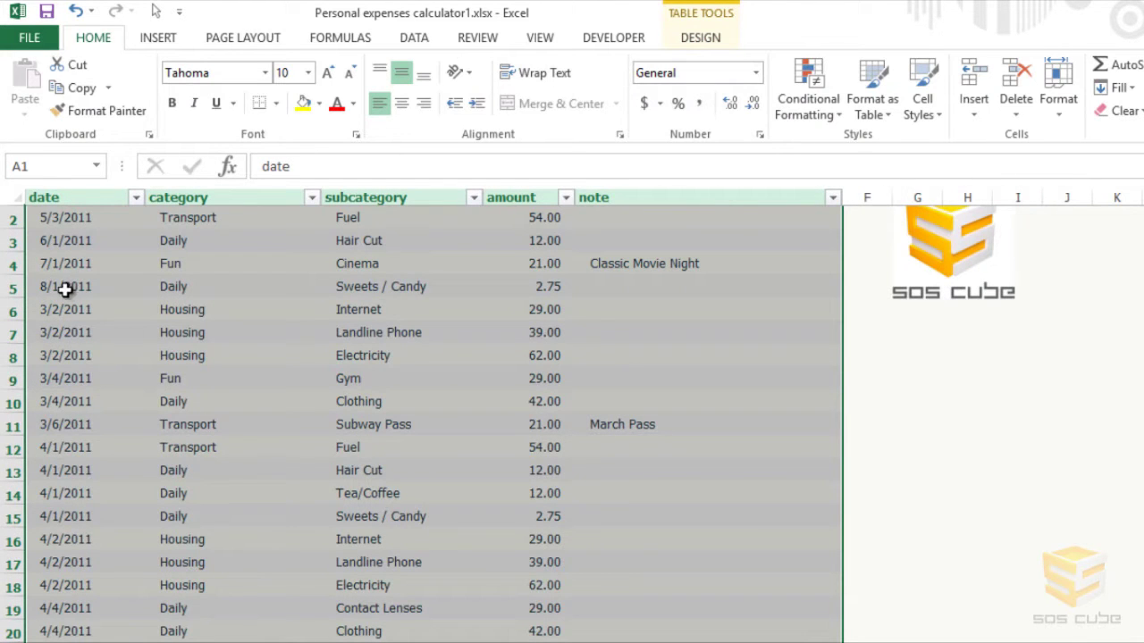
pyautogui.scroll(1, 433, 416)
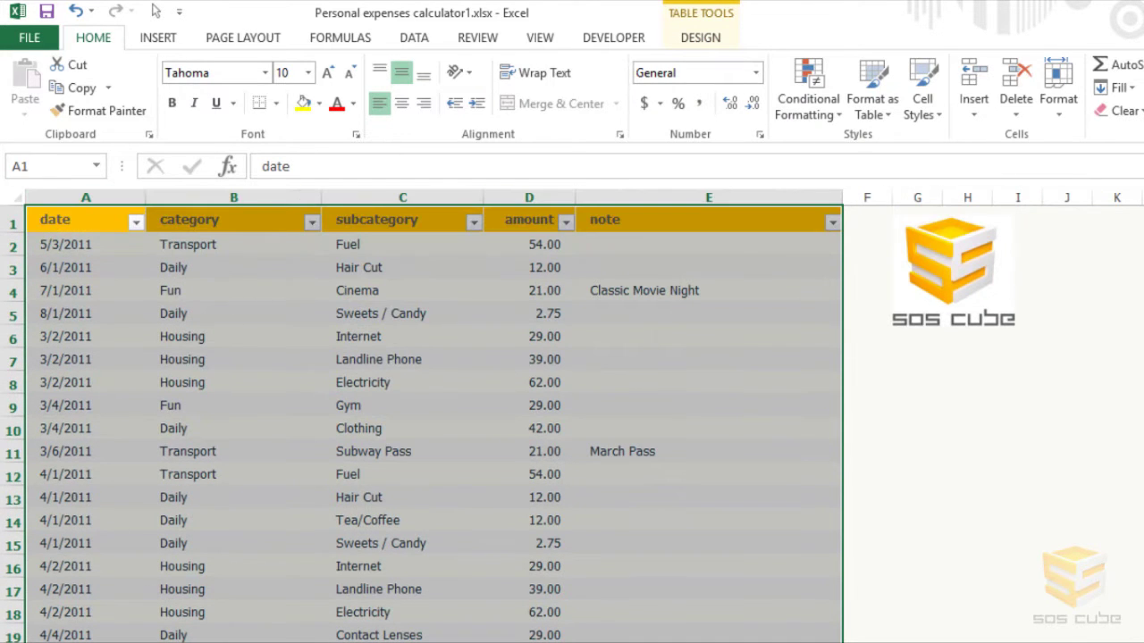
pyautogui.click(134, 642)
pyautogui.click(88, 263)
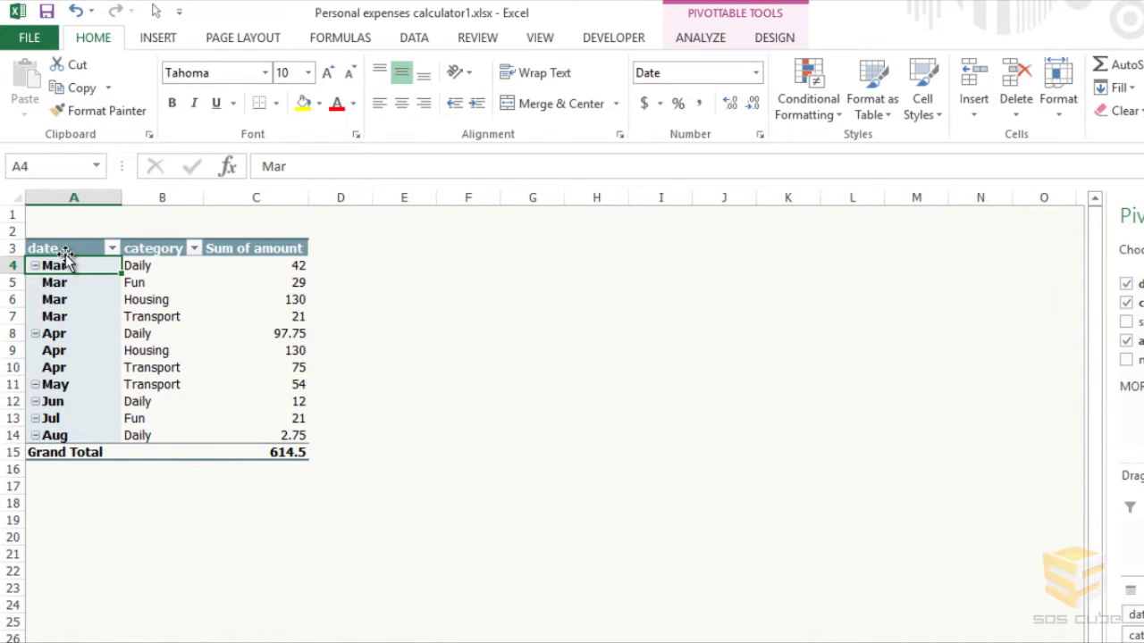
pyautogui.moveTo(77, 249); pyautogui.dragTo(77, 454)
pyautogui.rightClick(70, 422)
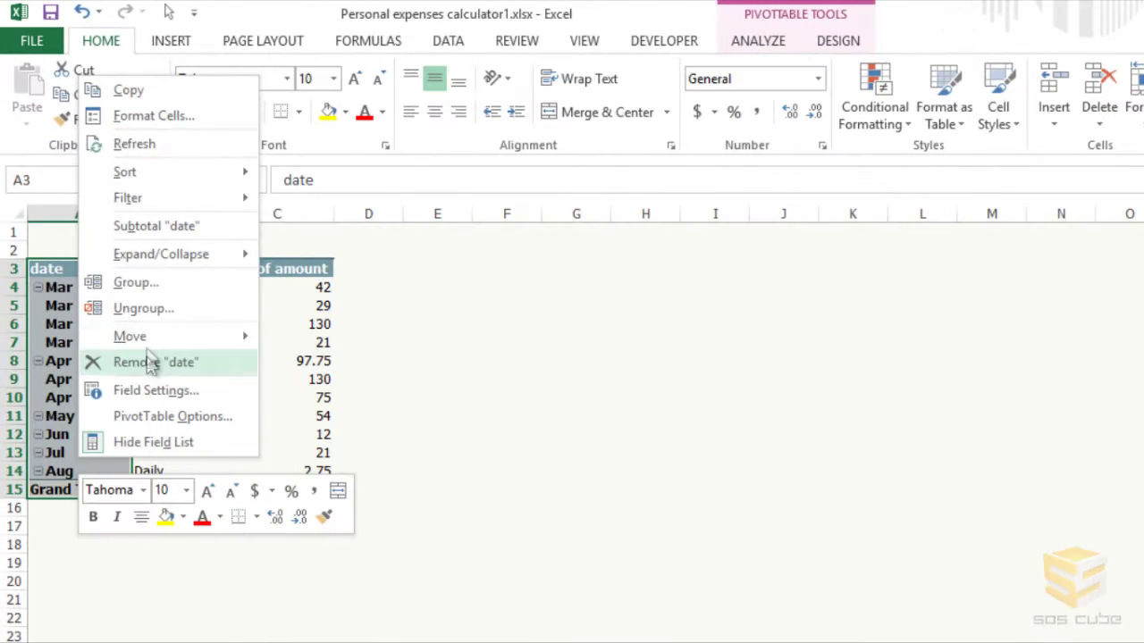
pyautogui.click(61, 320)
# Step: Try to set the number format of the pivot table's date field to the 14-Mar date type through its field settings
pyautogui.click(57, 270)
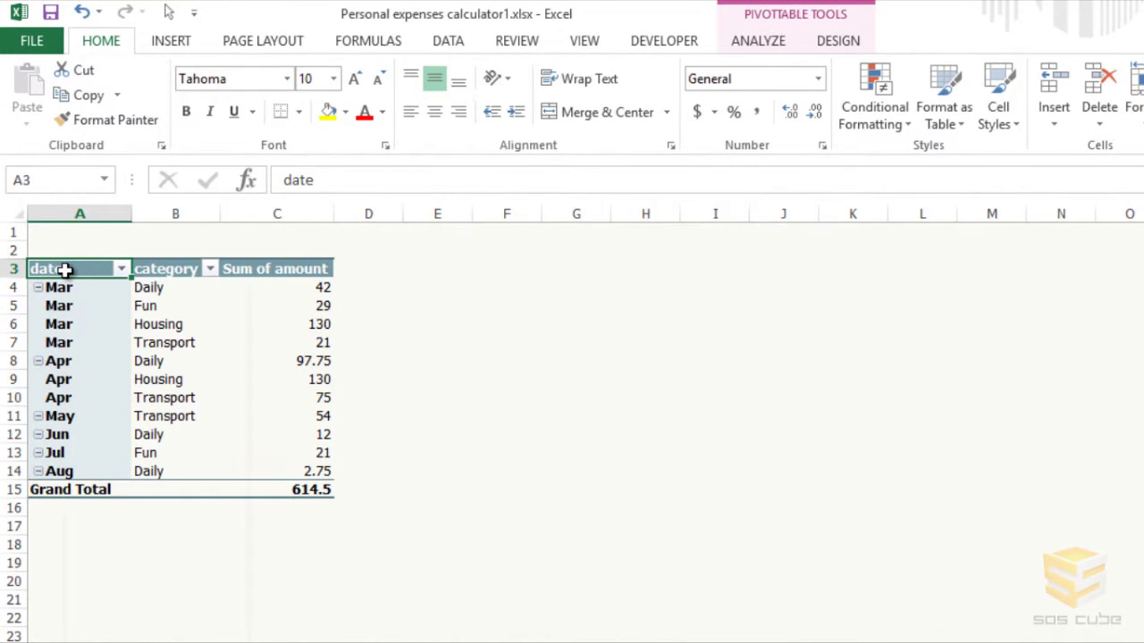
pyautogui.rightClick(64, 270)
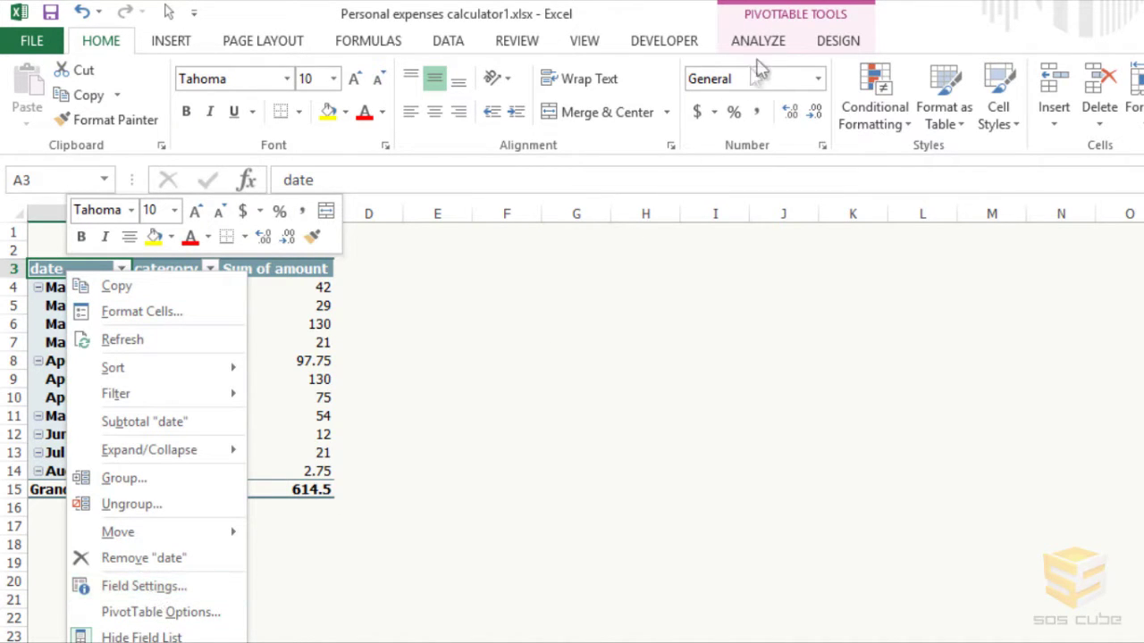
pyautogui.click(799, 23)
pyautogui.click(800, 22)
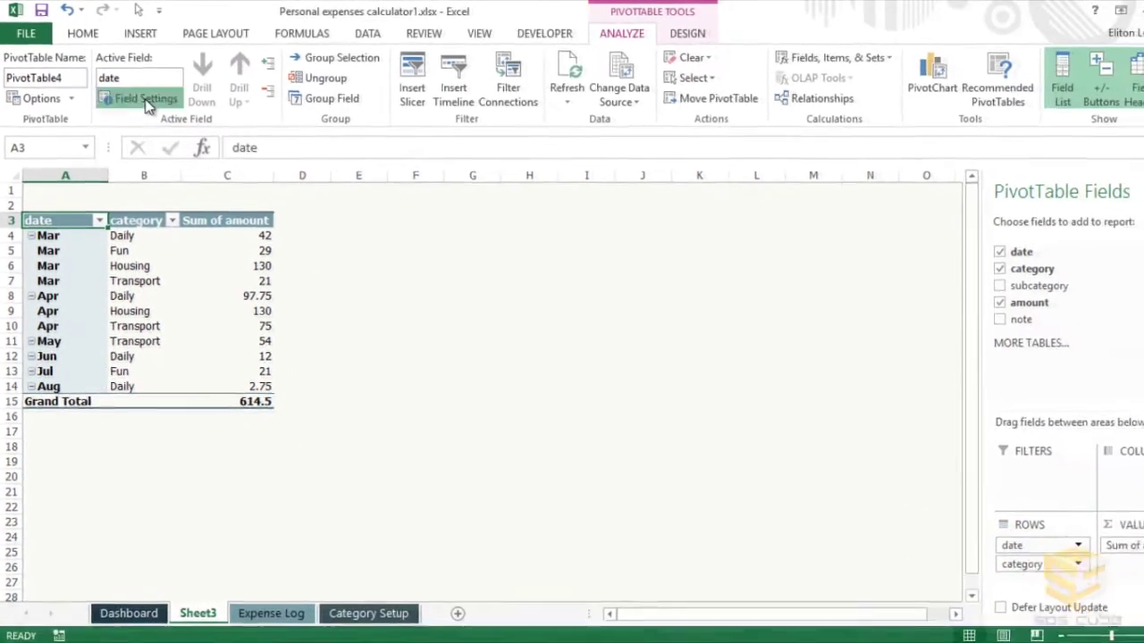
pyautogui.click(143, 98)
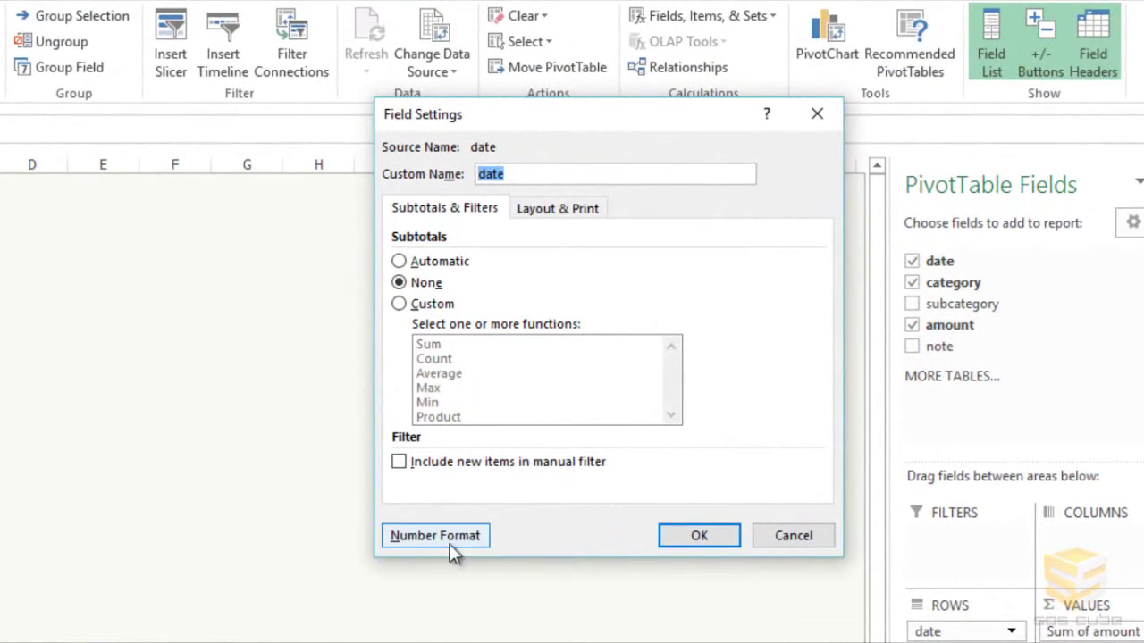
pyautogui.click(426, 538)
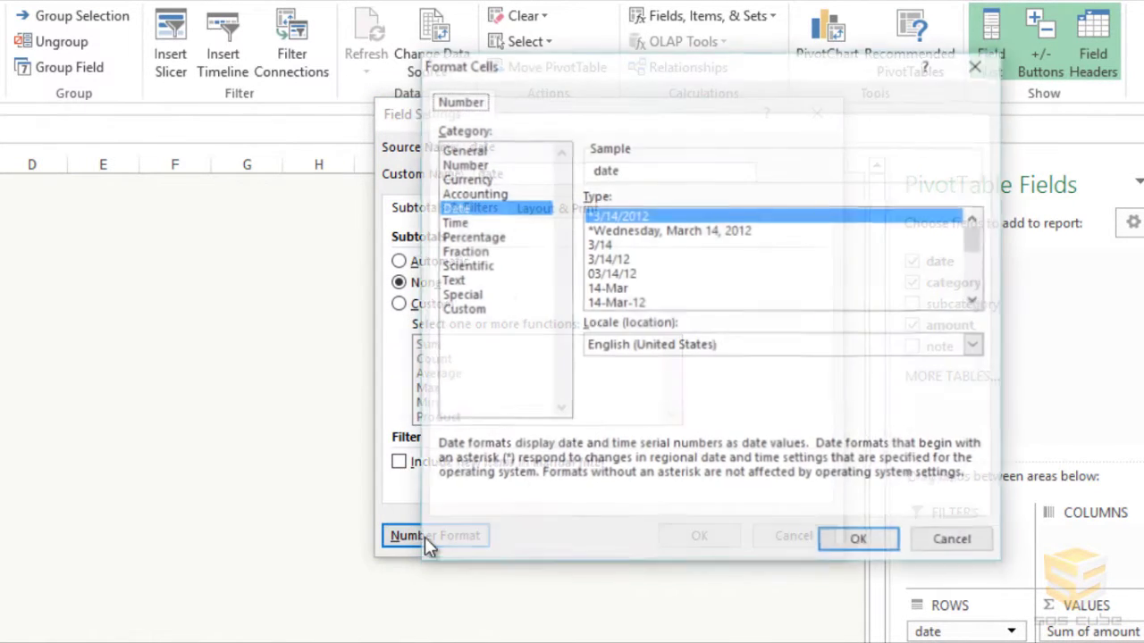
pyautogui.click(613, 288)
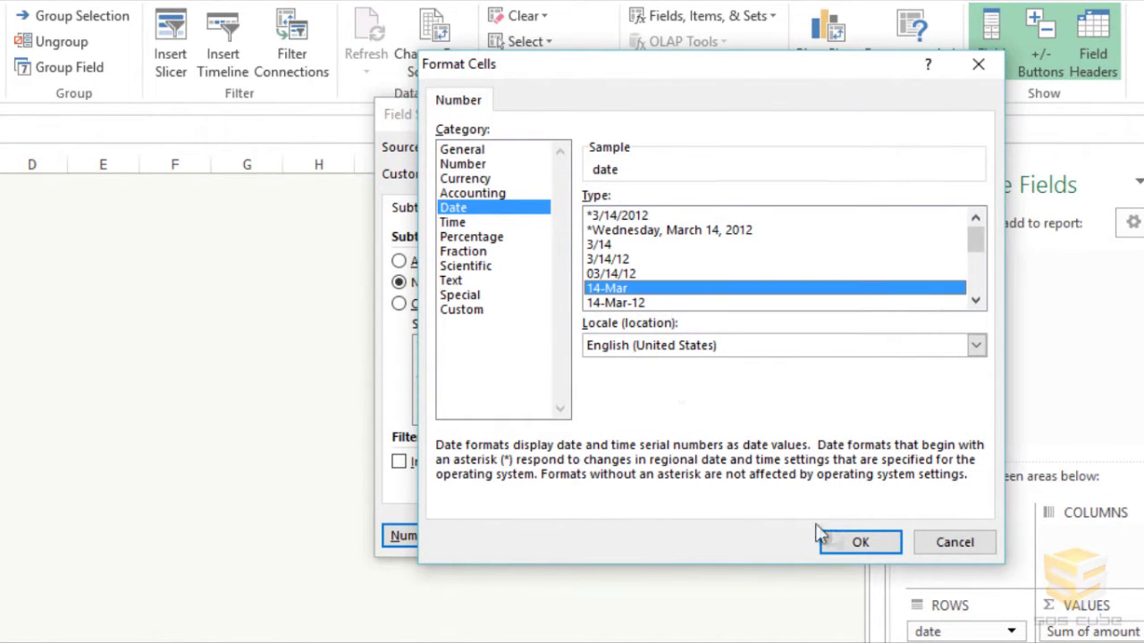
pyautogui.click(858, 541)
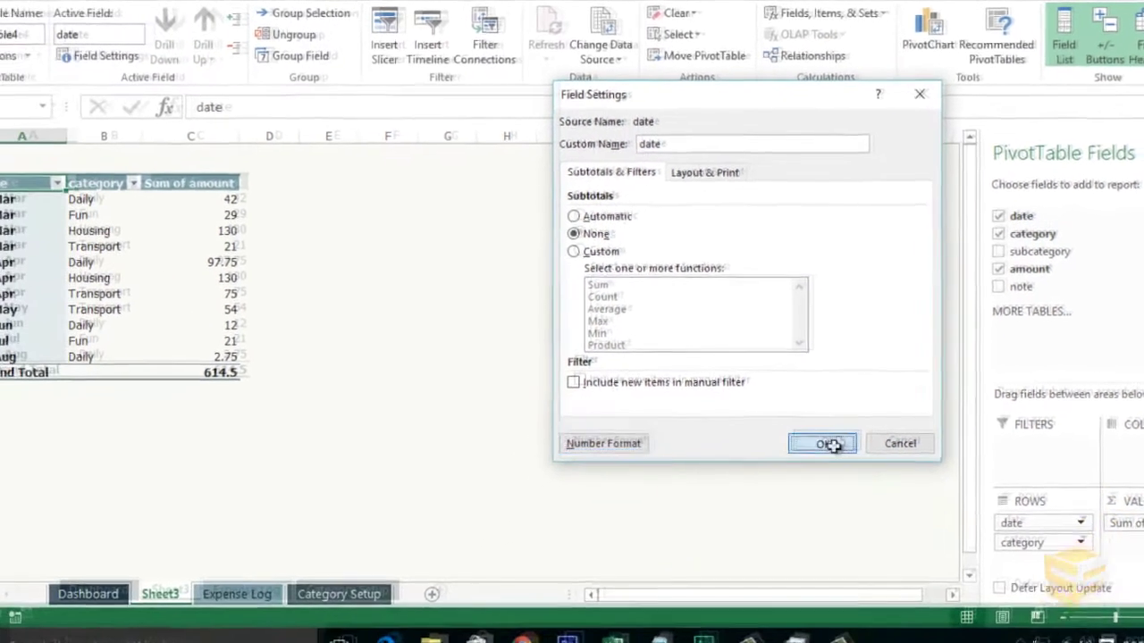
pyautogui.click(699, 535)
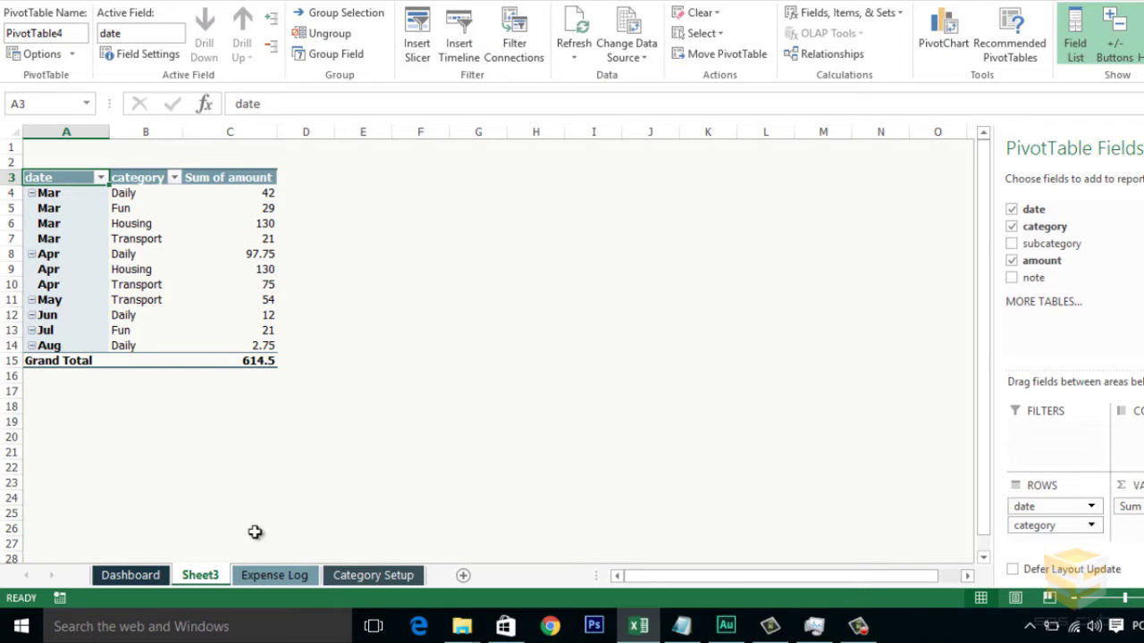
# Step: Rename the date column header in the Expense Log table to Data
pyautogui.click(270, 577)
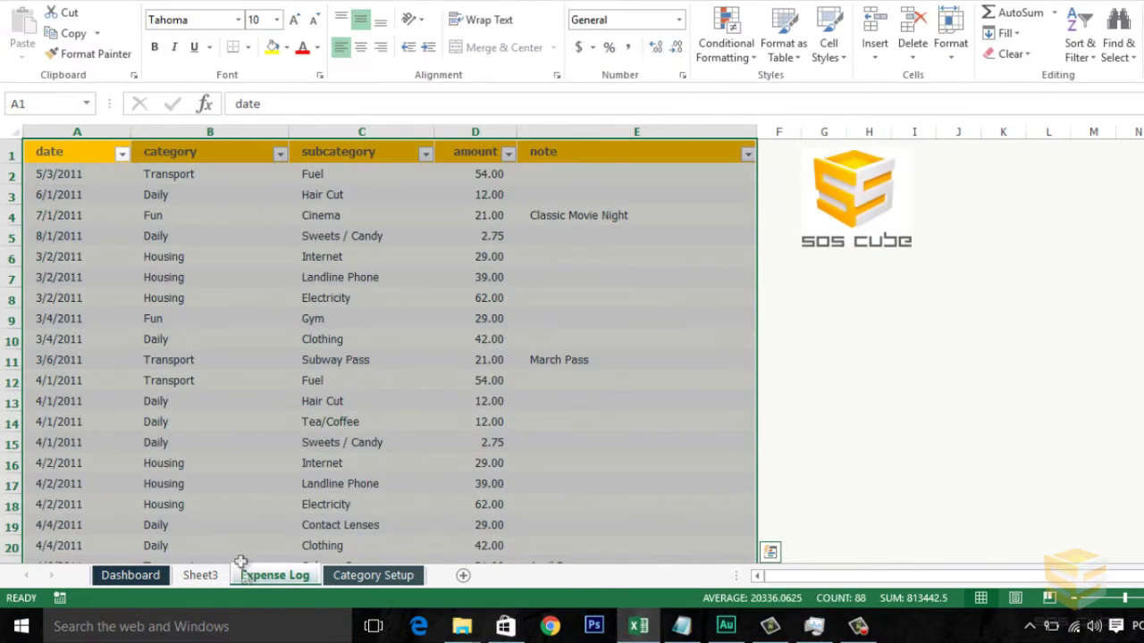
pyautogui.click(56, 146)
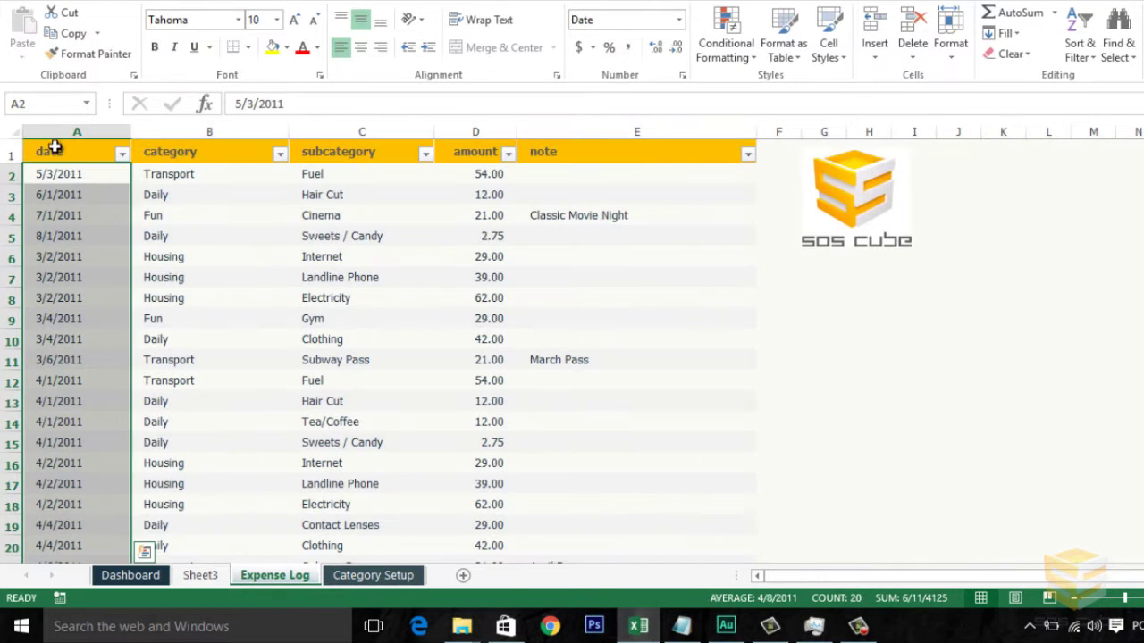
pyautogui.click(69, 156)
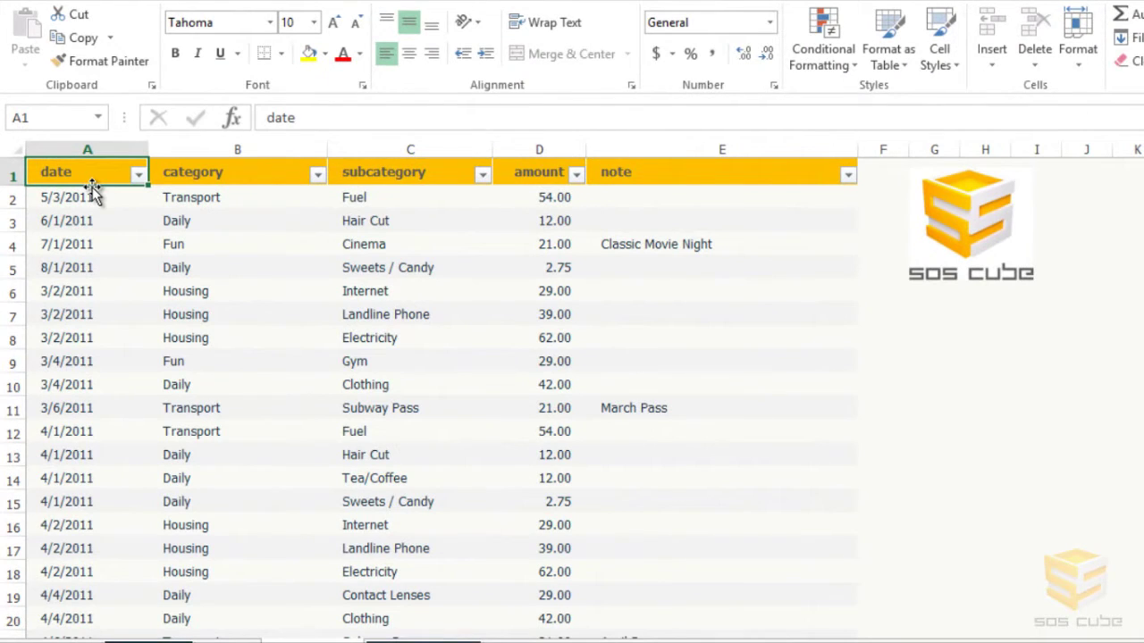
pyautogui.write('Data')
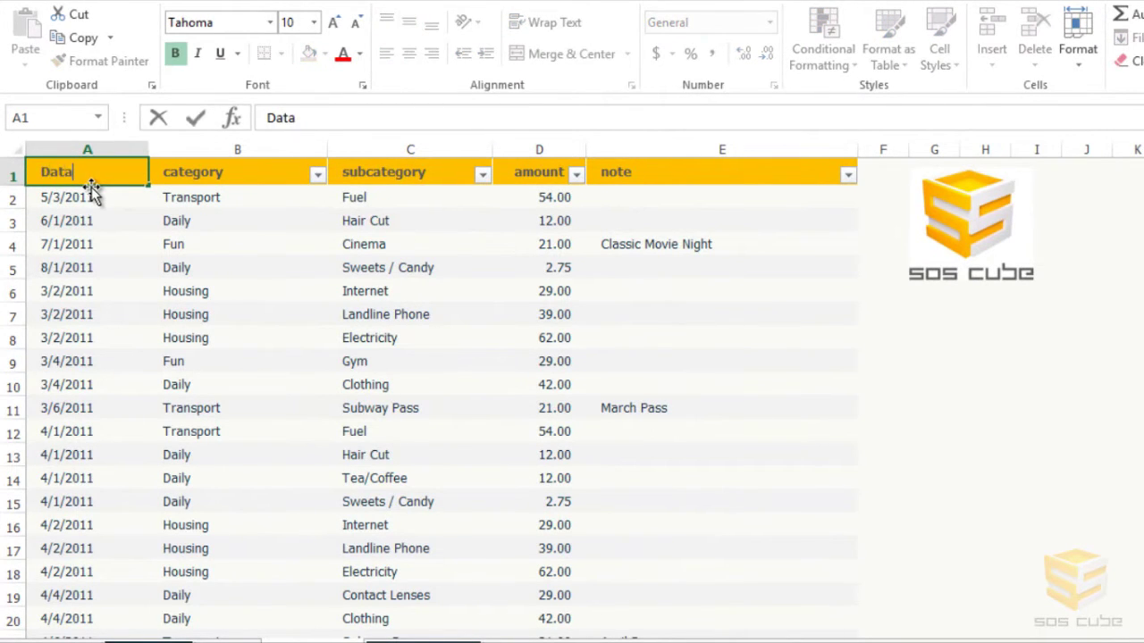
pyautogui.click(142, 223)
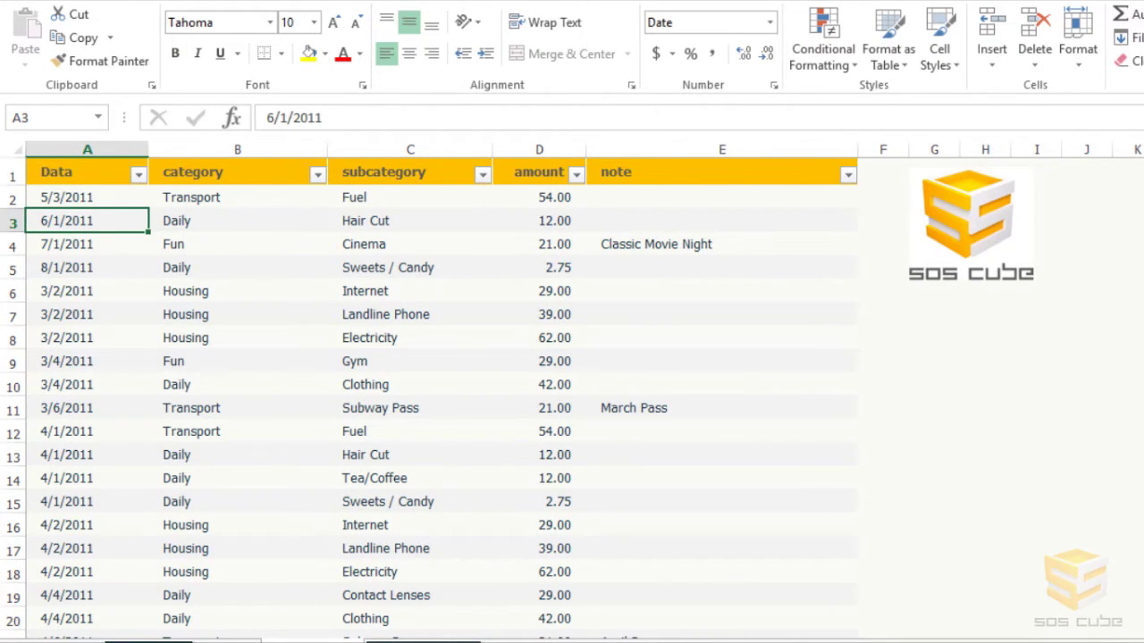
# Step: Refresh the pivot table on Sheet3 and add the Data field to its rows above category
pyautogui.click(230, 641)
pyautogui.rightClick(105, 247)
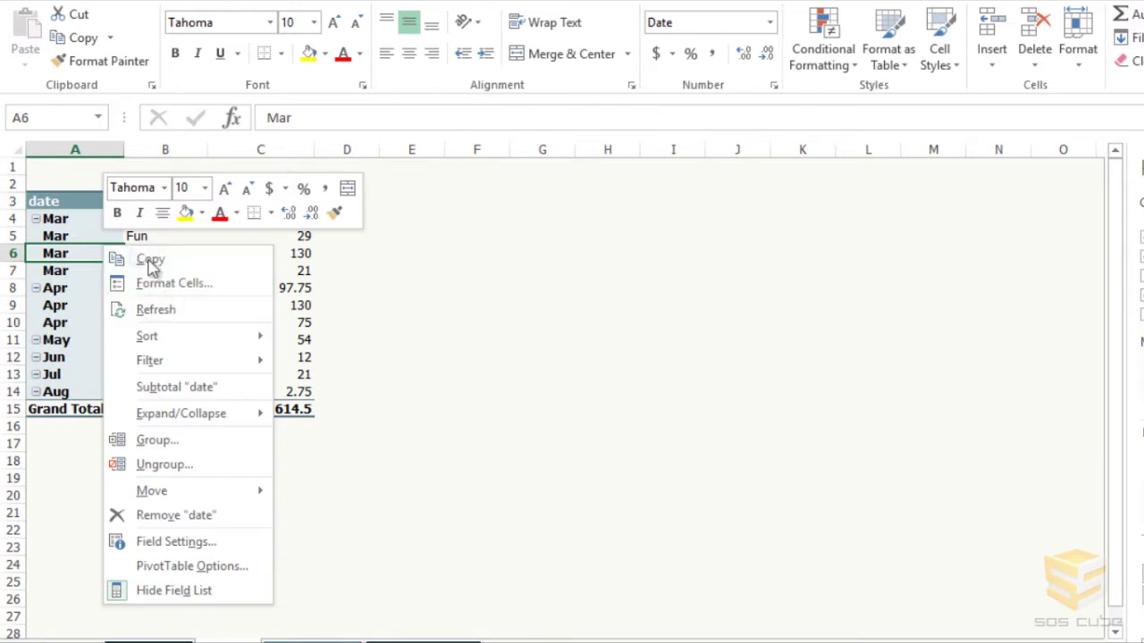
pyautogui.click(169, 309)
pyautogui.moveTo(1077, 237); pyautogui.dragTo(1098, 572)
pyautogui.moveTo(961, 556); pyautogui.dragTo(948, 553)
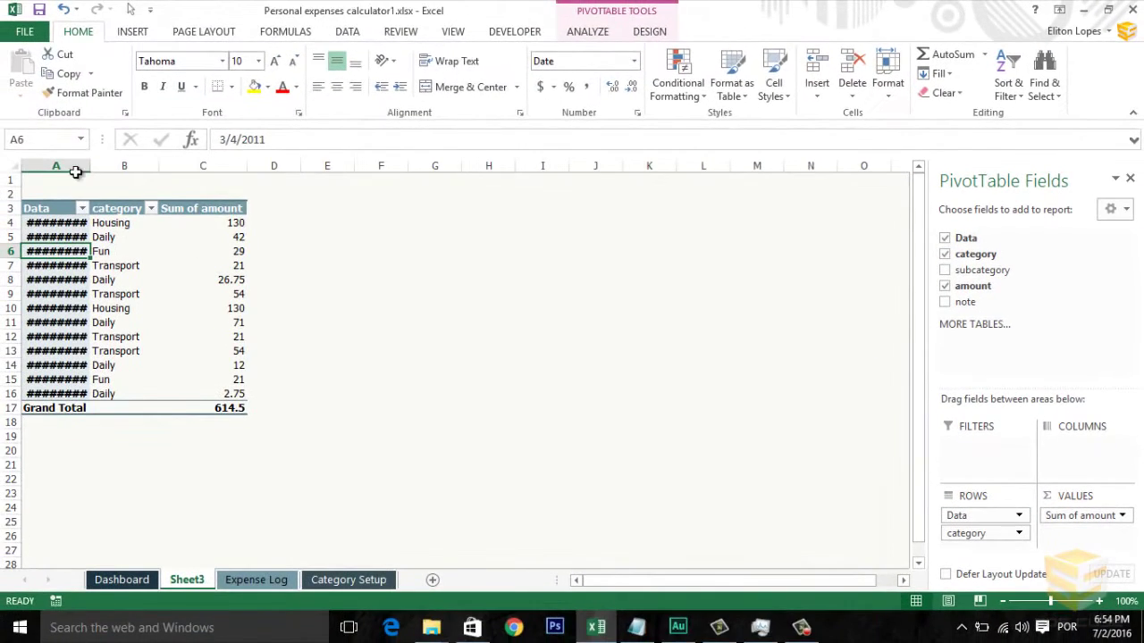
# Step: Autofit the width of column A on Sheet3 to the full dates
pyautogui.doubleClick(90, 167)
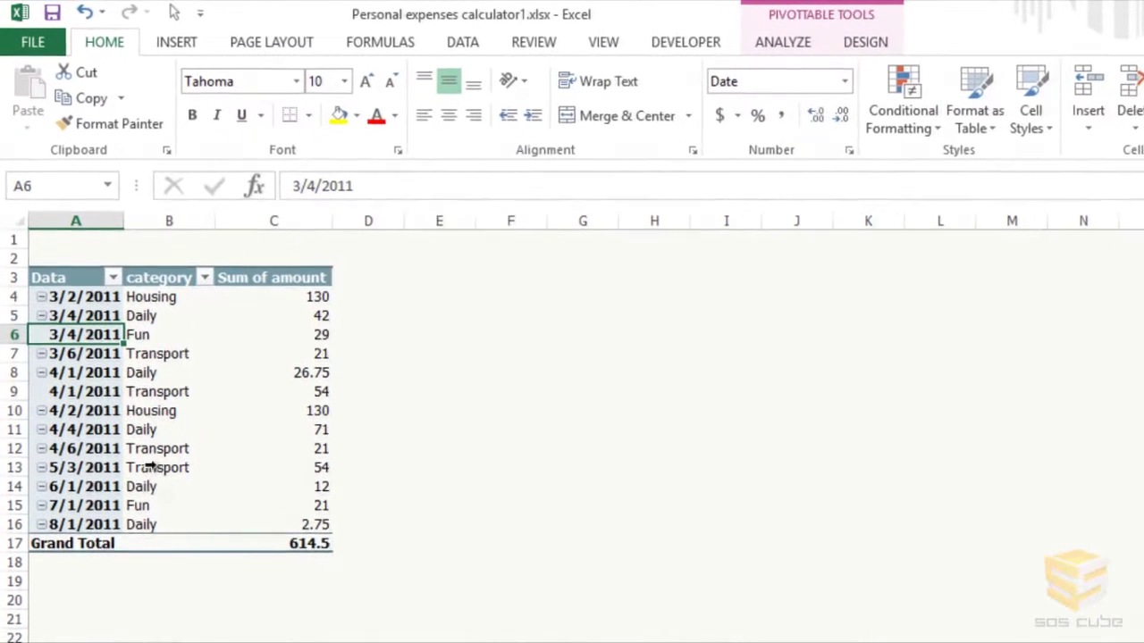
pyautogui.hotkey('ctrl', 'pagedown')
pyautogui.hotkey('ctrl', 'pageup')
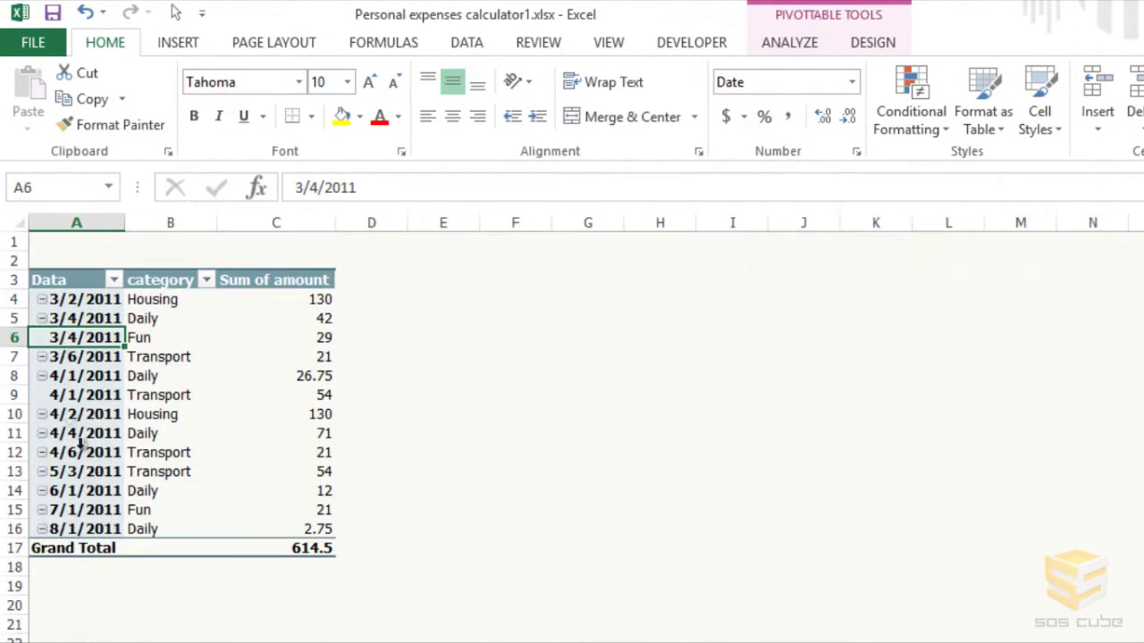
# Step: Set the number format of the pivot table's Data field to the 14-Mar date type through its field settings
pyautogui.rightClick(79, 298)
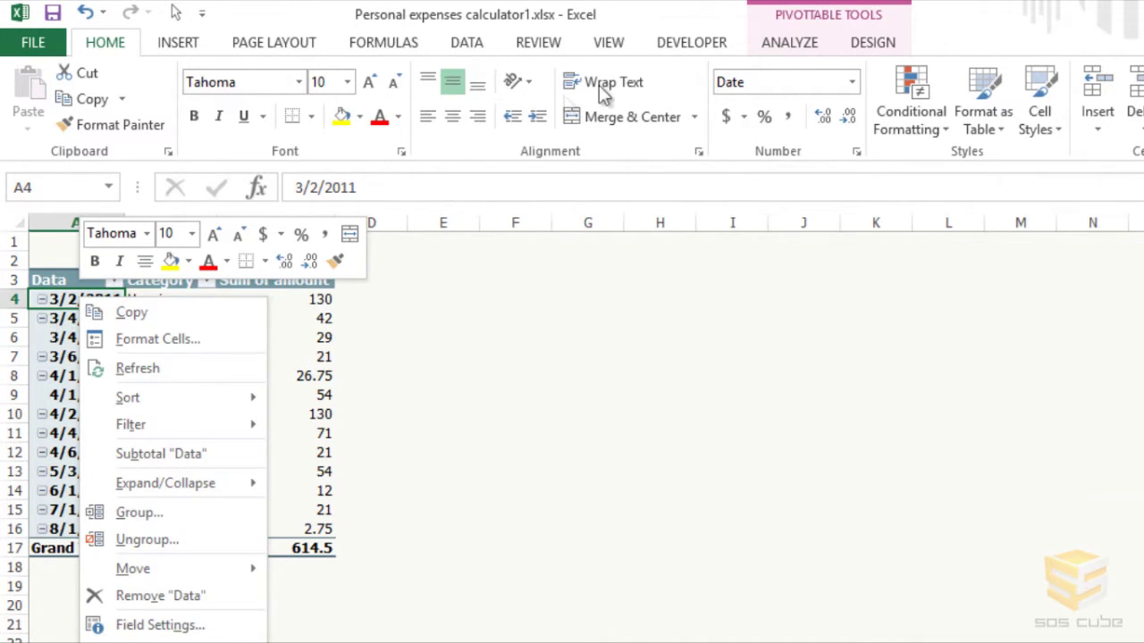
pyautogui.press('Escape')
pyautogui.click(95, 278)
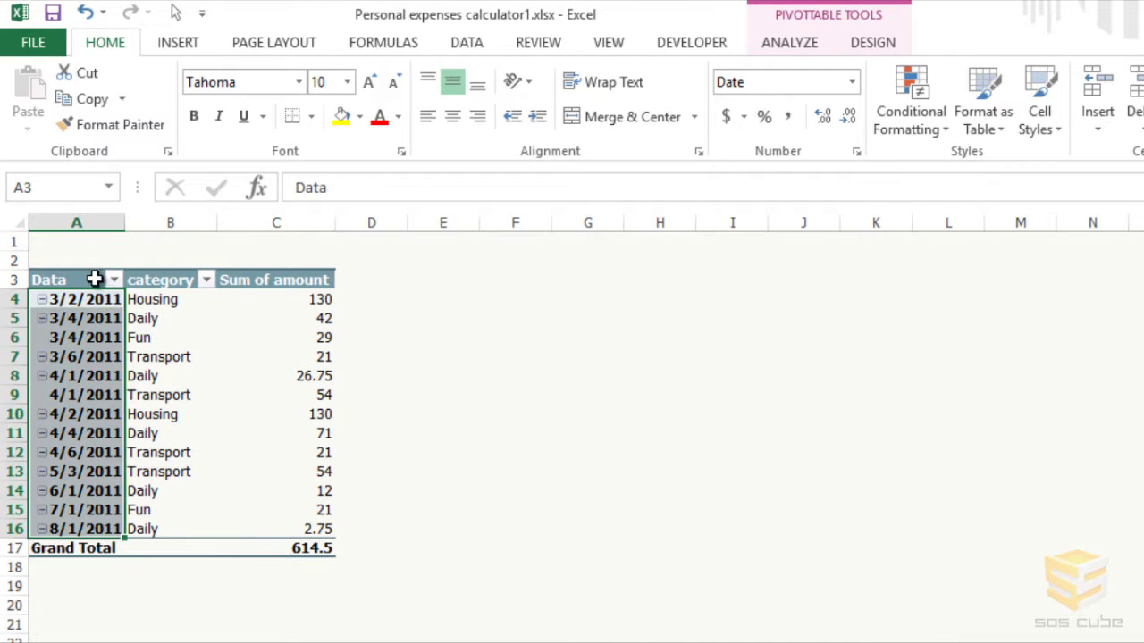
pyautogui.click(815, 42)
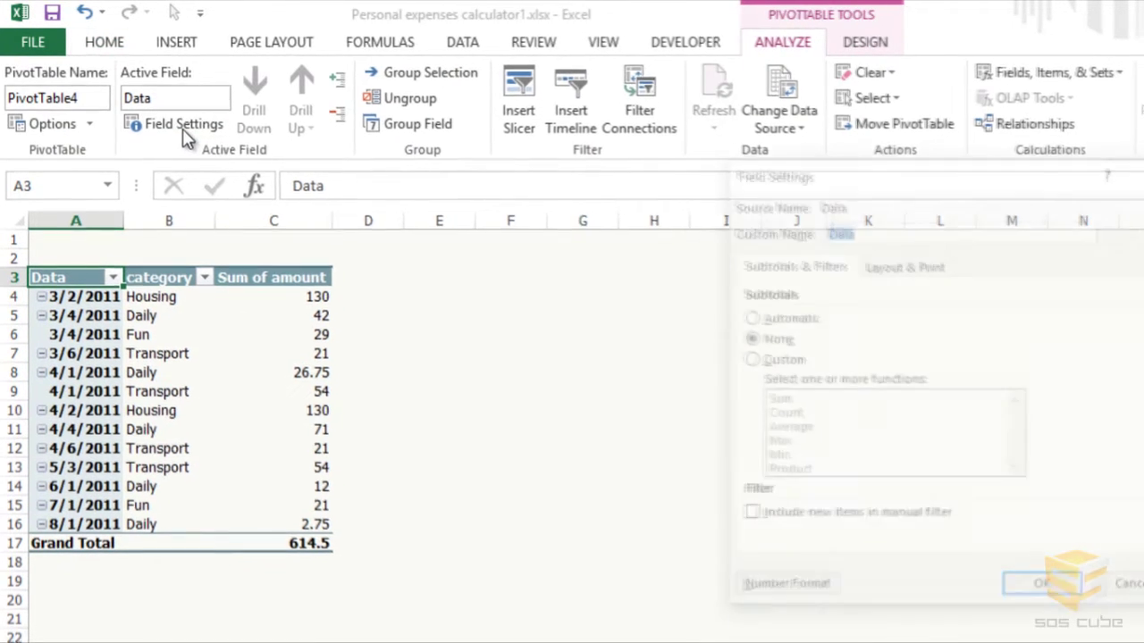
pyautogui.click(183, 127)
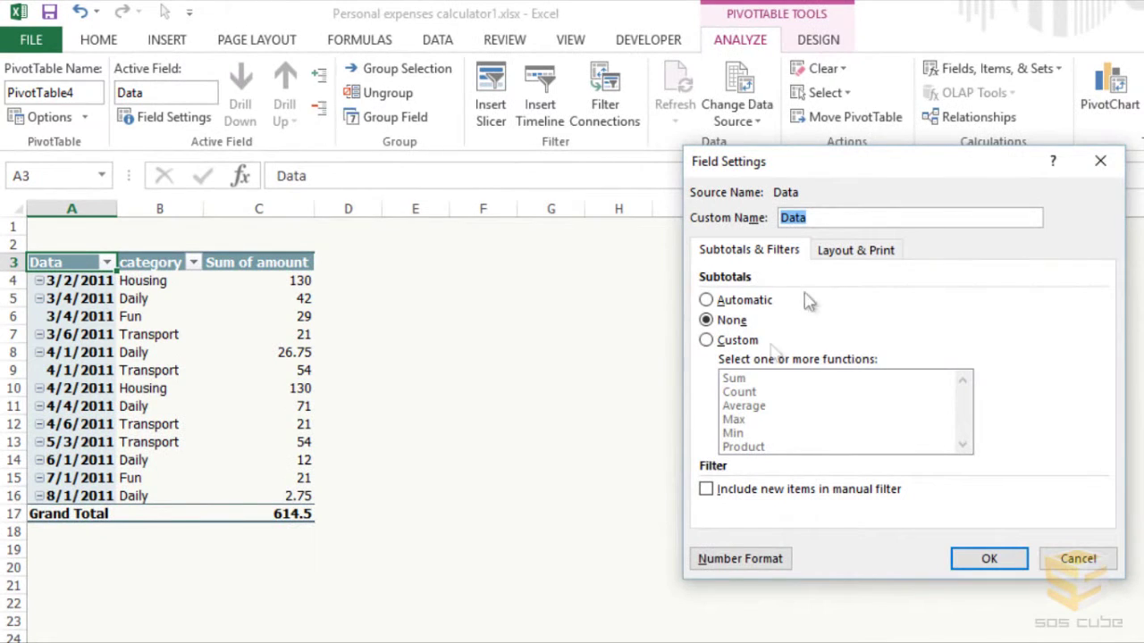
pyautogui.click(739, 559)
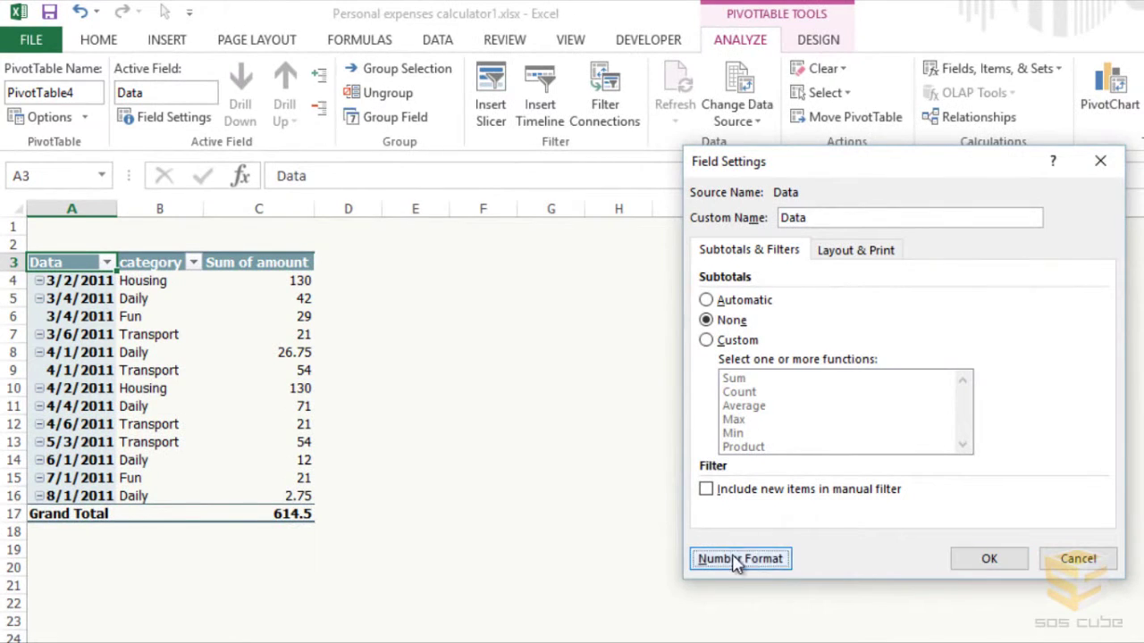
pyautogui.click(770, 331)
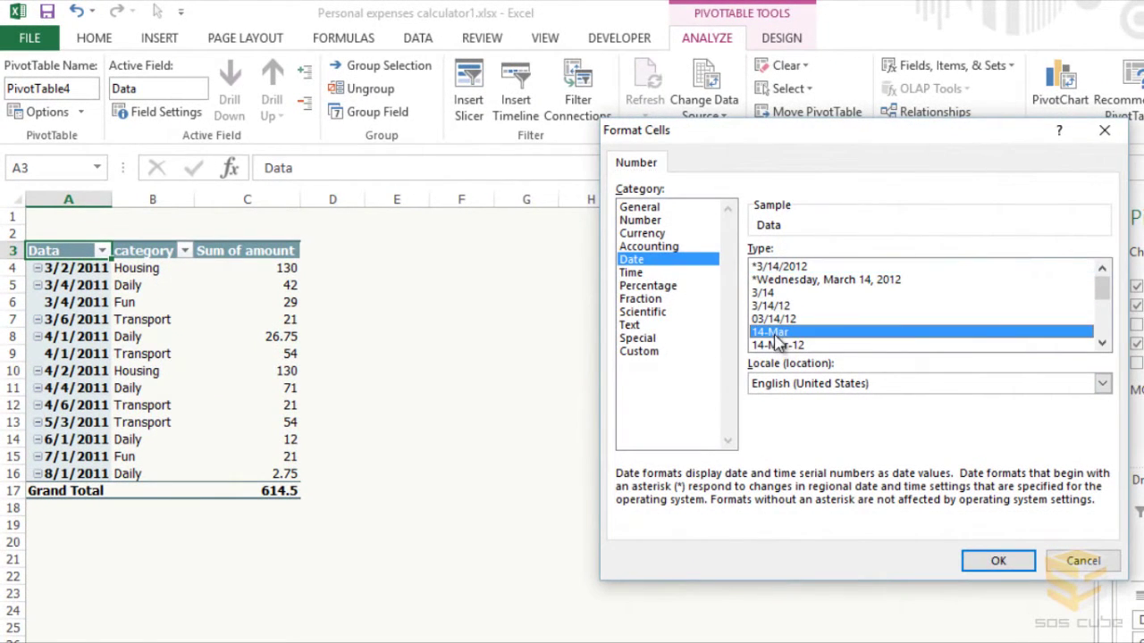
pyautogui.click(998, 560)
pyautogui.click(977, 541)
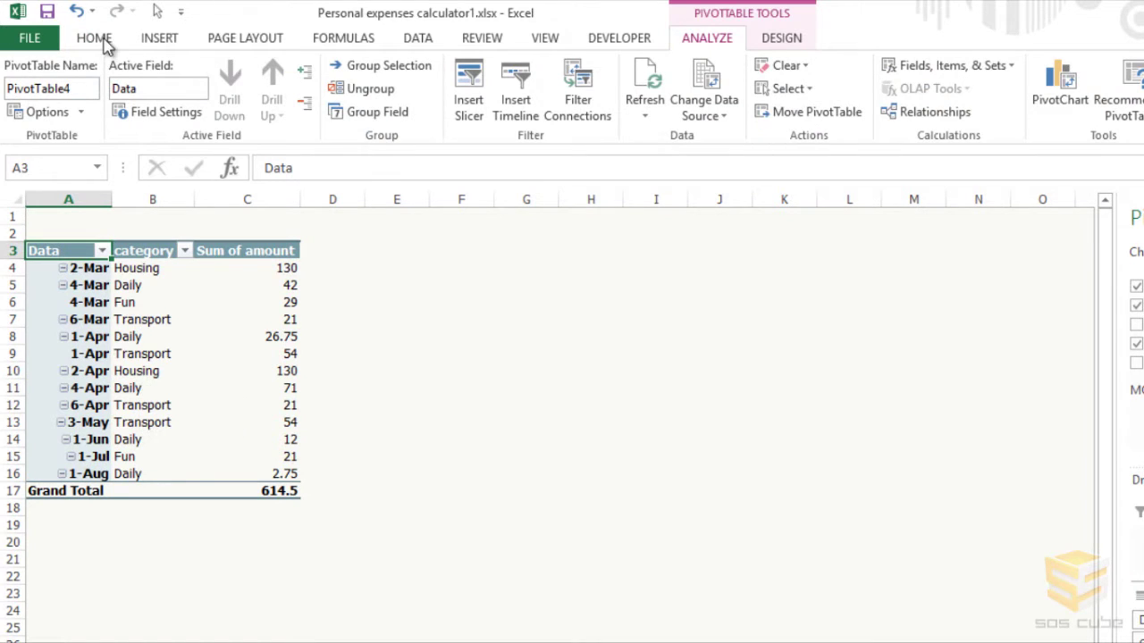
# Step: Insert a clustered column PivotChart from the pivot table and place it beside the table, about 7.16 inches wide
pyautogui.click(94, 301)
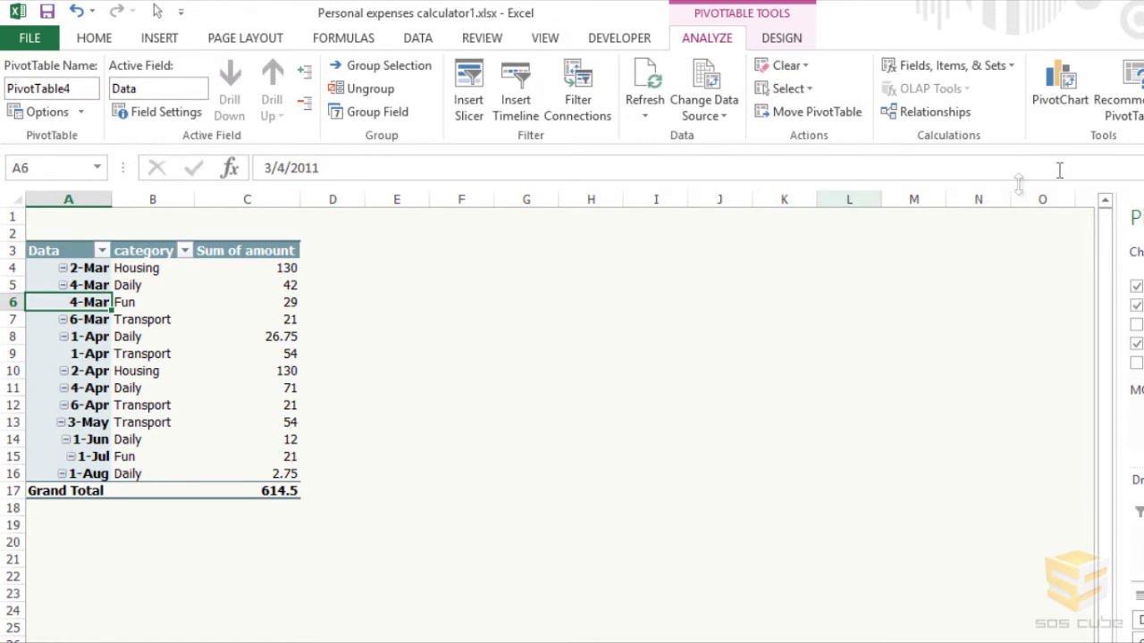
pyautogui.click(1060, 101)
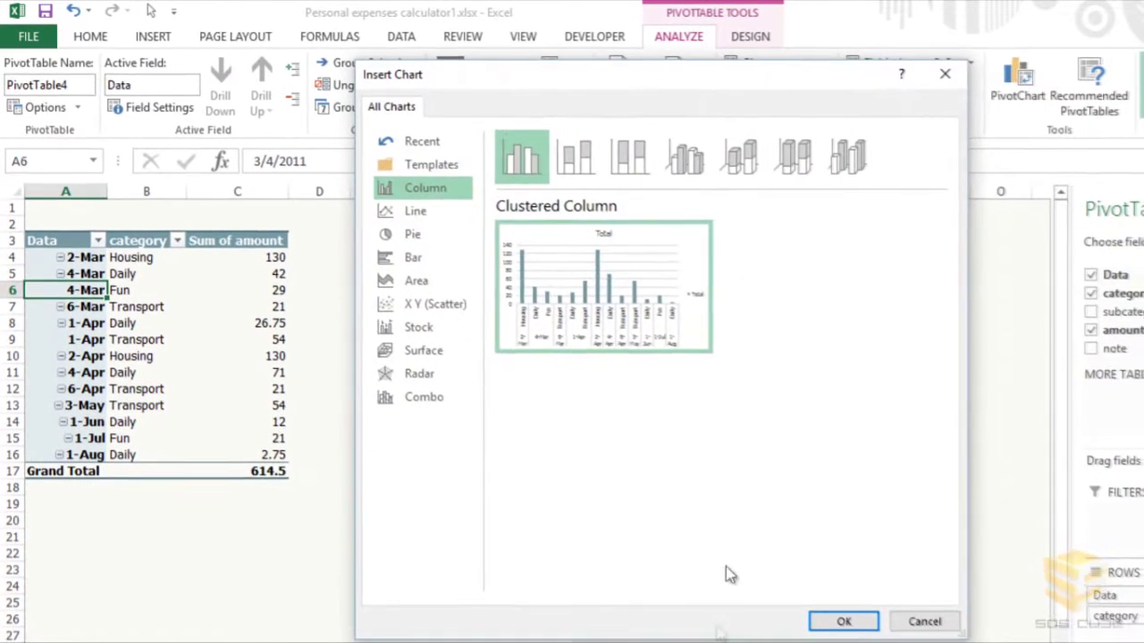
pyautogui.click(831, 614)
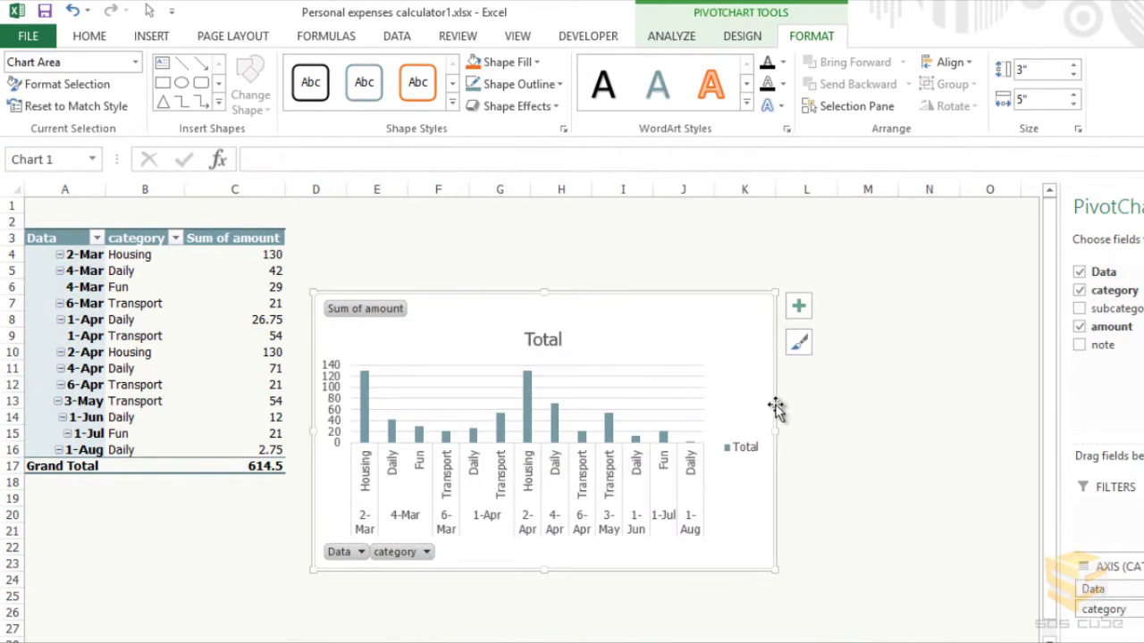
pyautogui.moveTo(776, 431); pyautogui.dragTo(985, 417)
pyautogui.moveTo(685, 298); pyautogui.dragTo(684, 240)
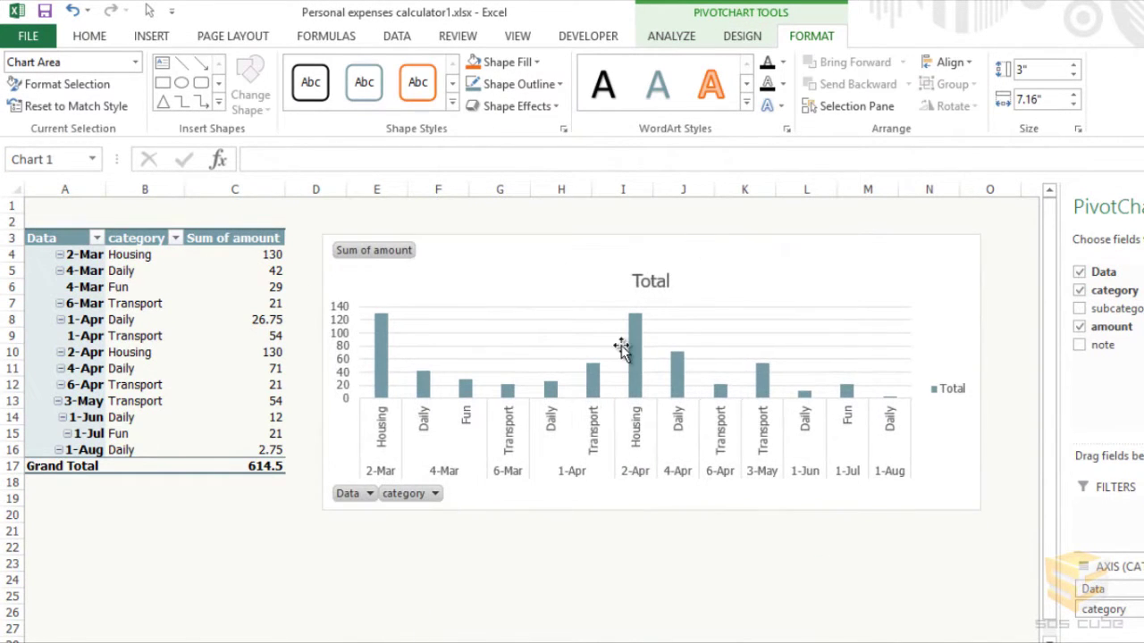
# Step: Open the number format options of the PivotChart's horizontal category axis
pyautogui.click(382, 473)
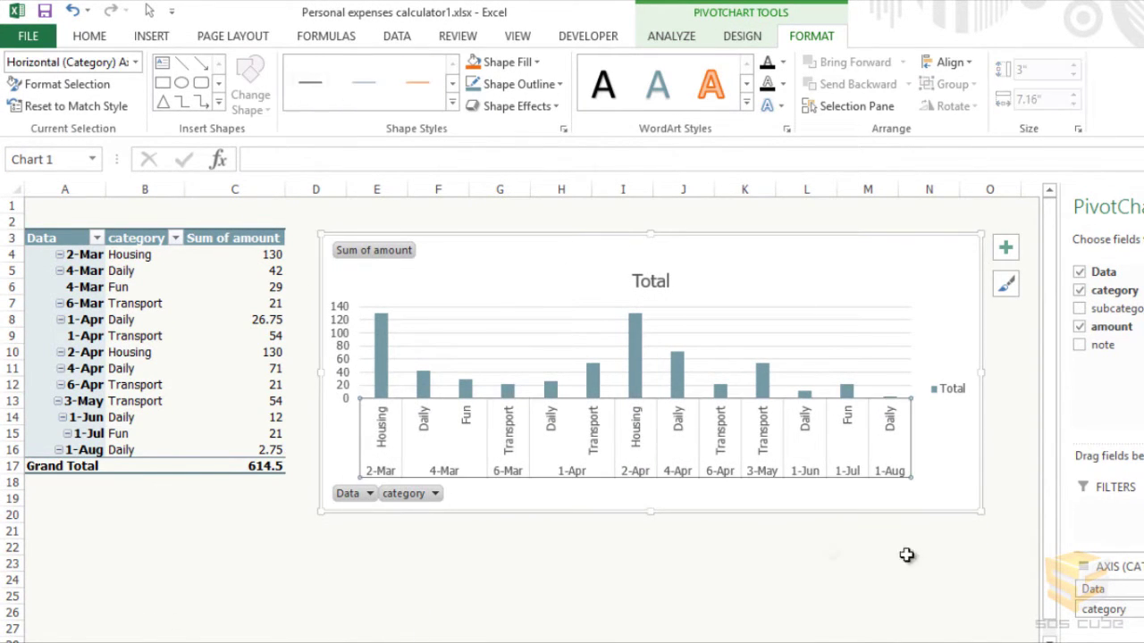
pyautogui.rightClick(505, 480)
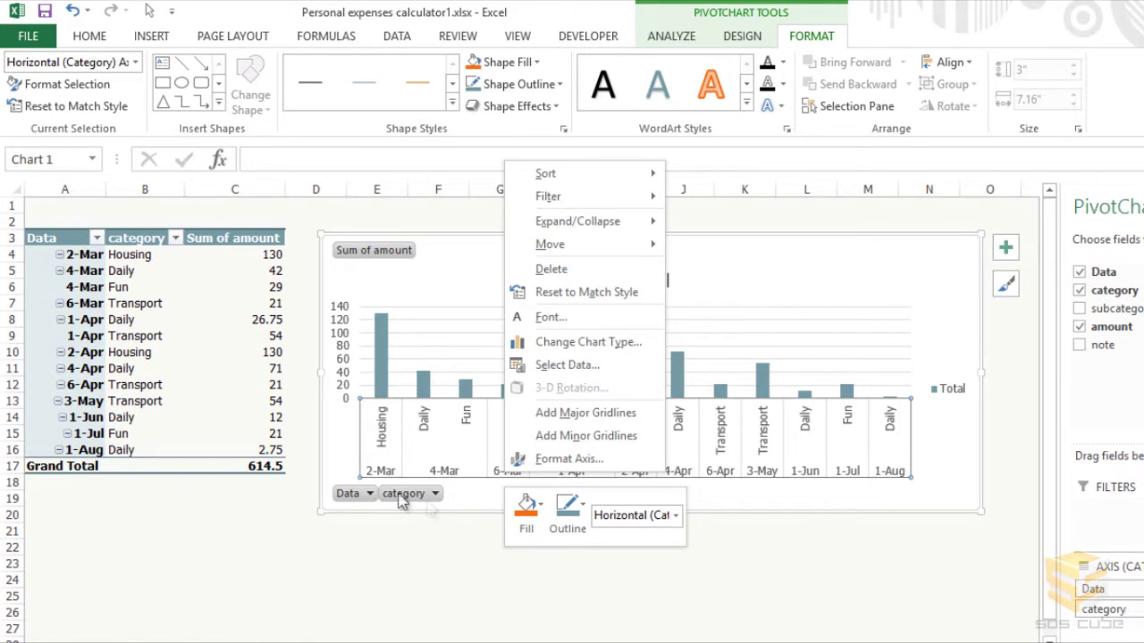
pyautogui.click(325, 327)
pyautogui.rightClick(508, 471)
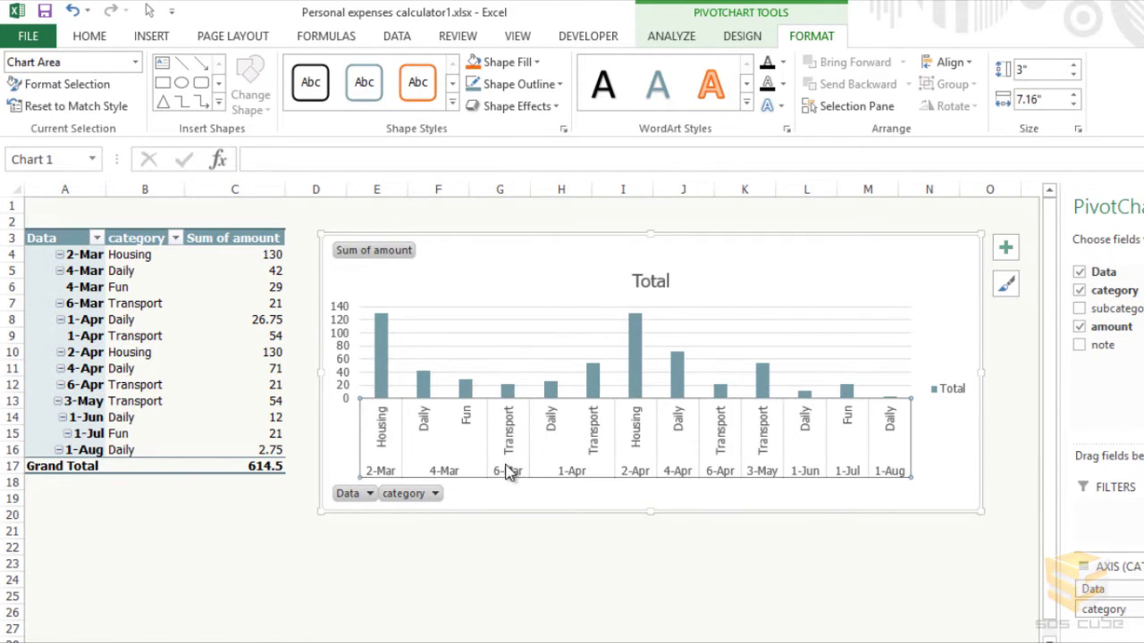
pyautogui.click(557, 457)
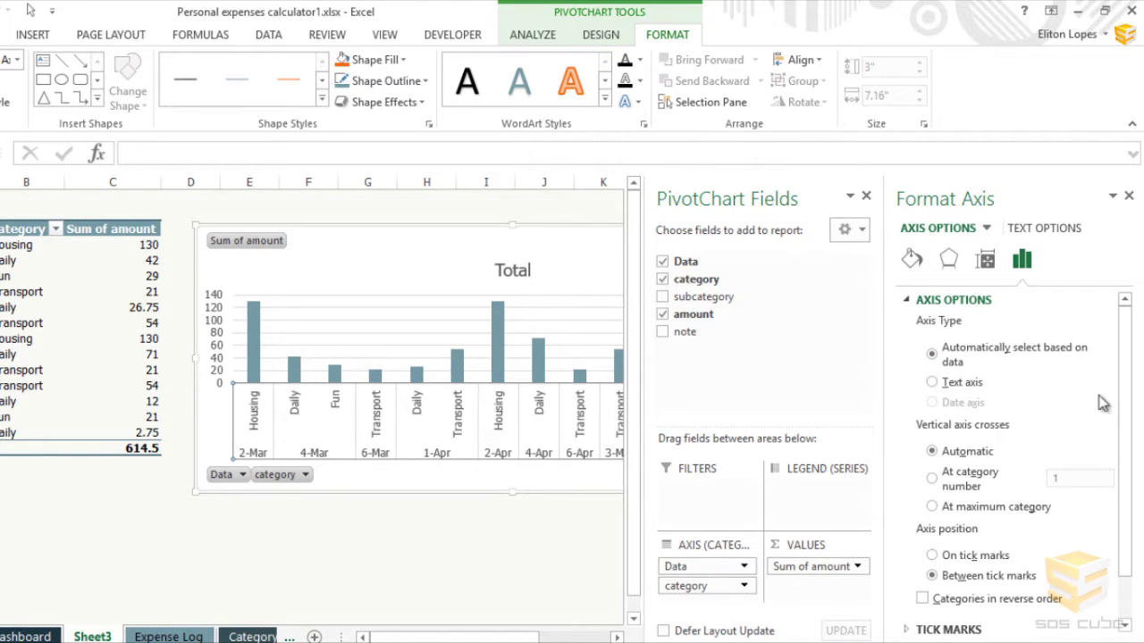
pyautogui.scroll(-2, 1123, 396)
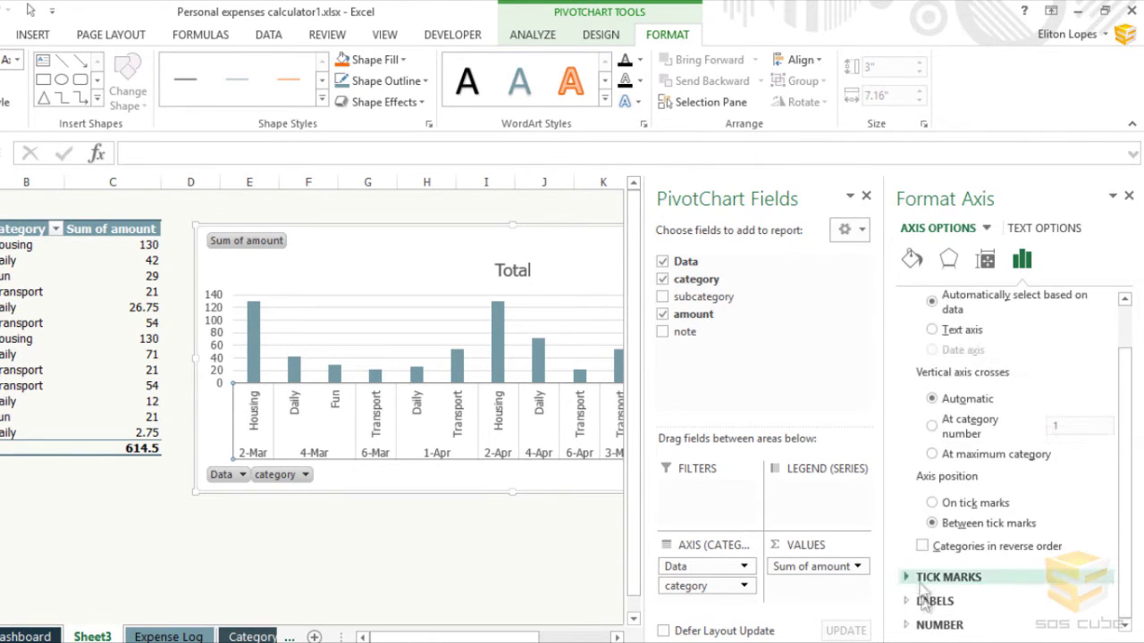
pyautogui.click(904, 625)
pyautogui.scroll(-5, 1119, 478)
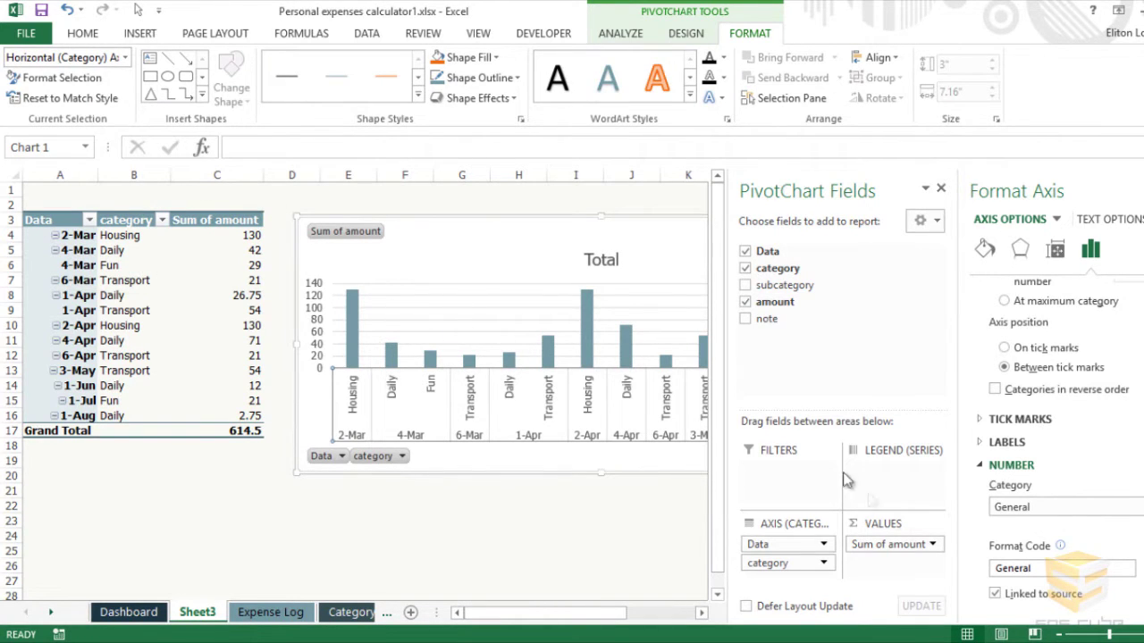
# Step: Unlink the horizontal axis number format from the source and set it to the Date category with type *3/14/2001
pyautogui.click(996, 595)
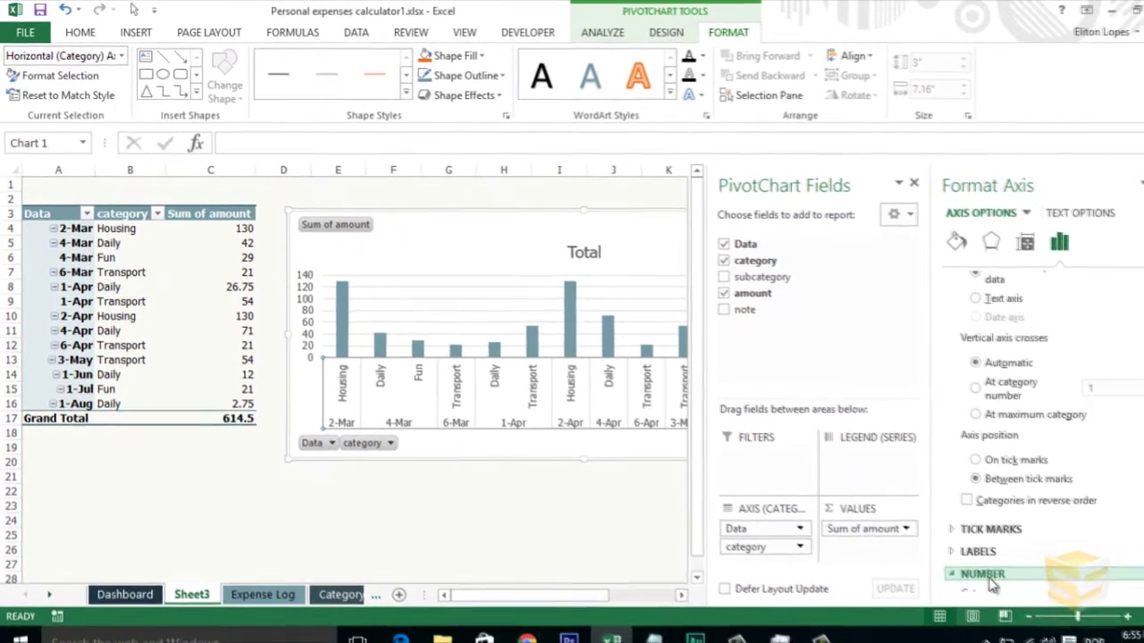
pyautogui.moveTo(1115, 475); pyautogui.dragTo(1137, 556)
pyautogui.click(1027, 479)
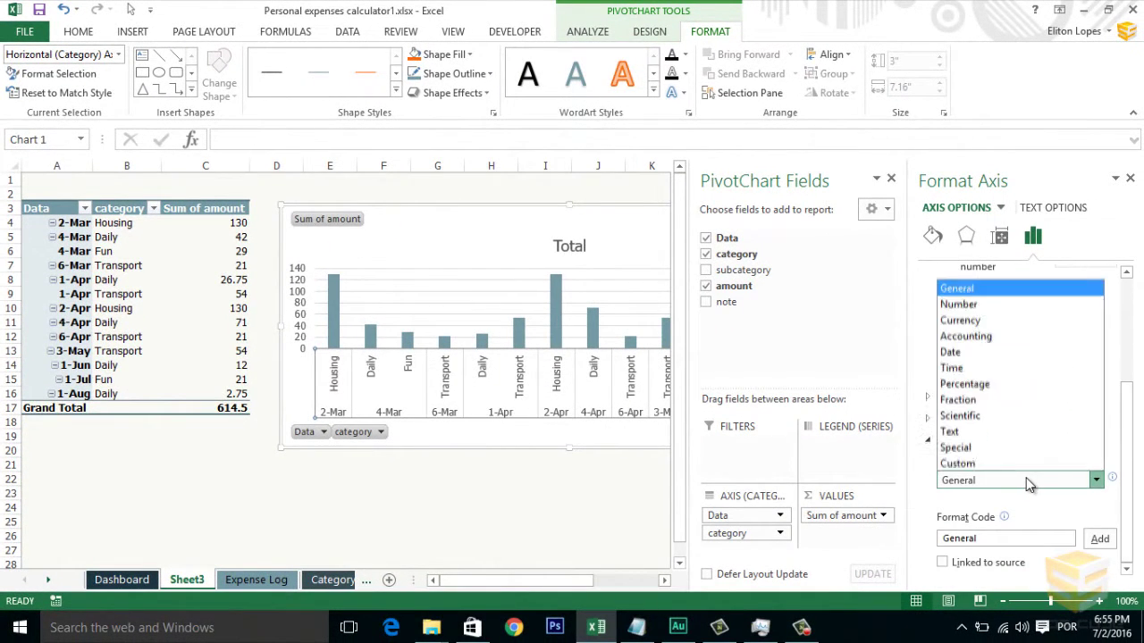
pyautogui.click(1027, 483)
pyautogui.click(1028, 483)
pyautogui.click(972, 351)
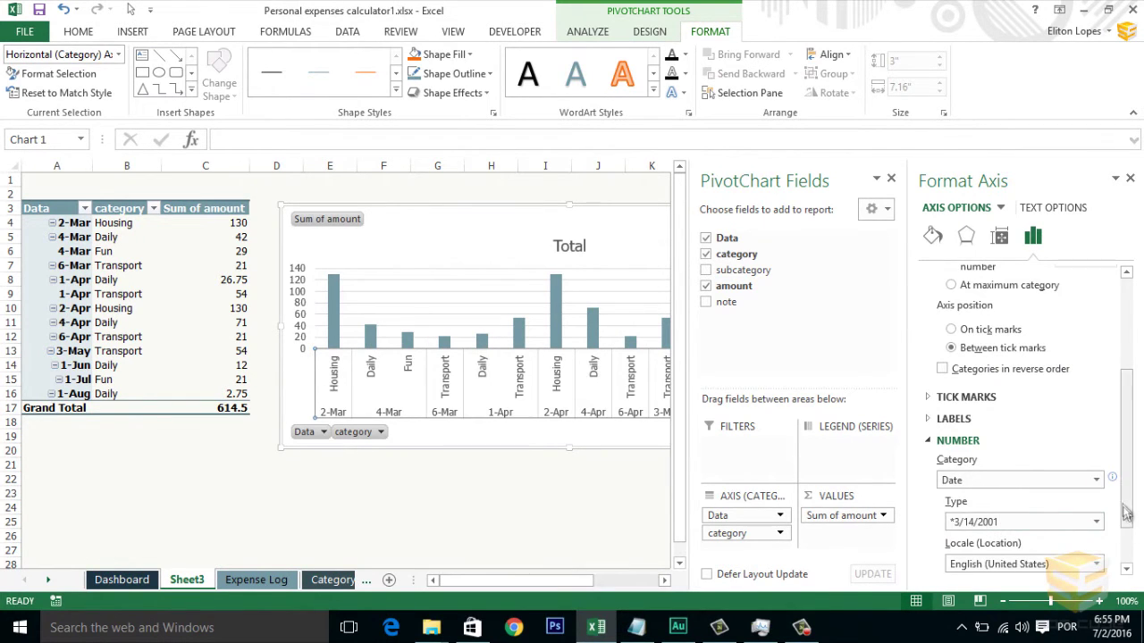
pyautogui.scroll(-2, 1128, 523)
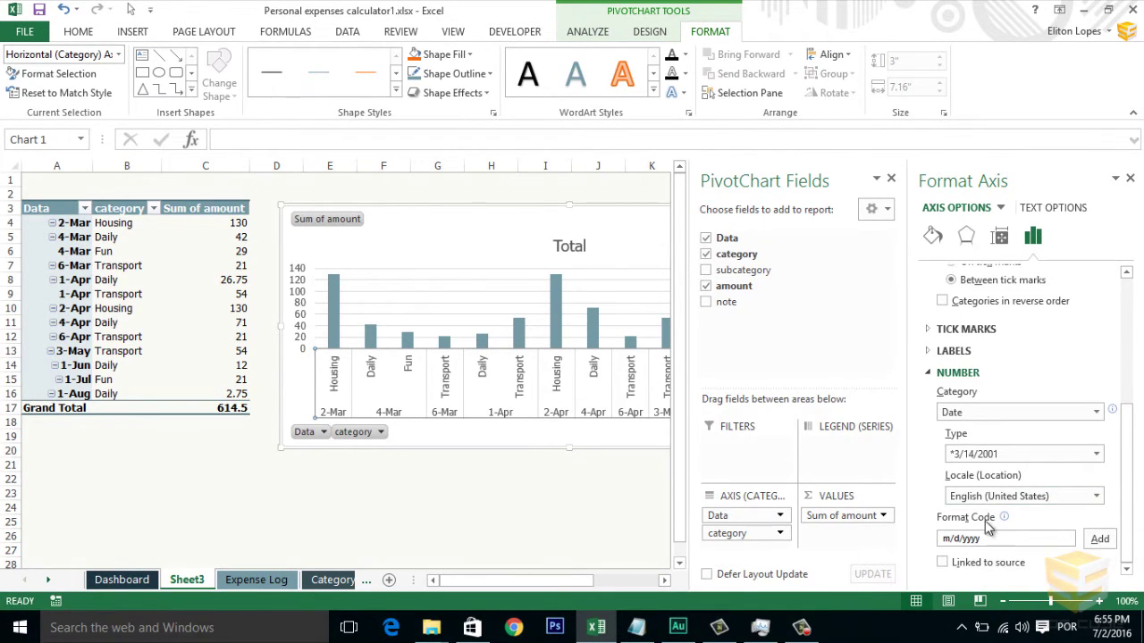
pyautogui.scroll(1, 1104, 541)
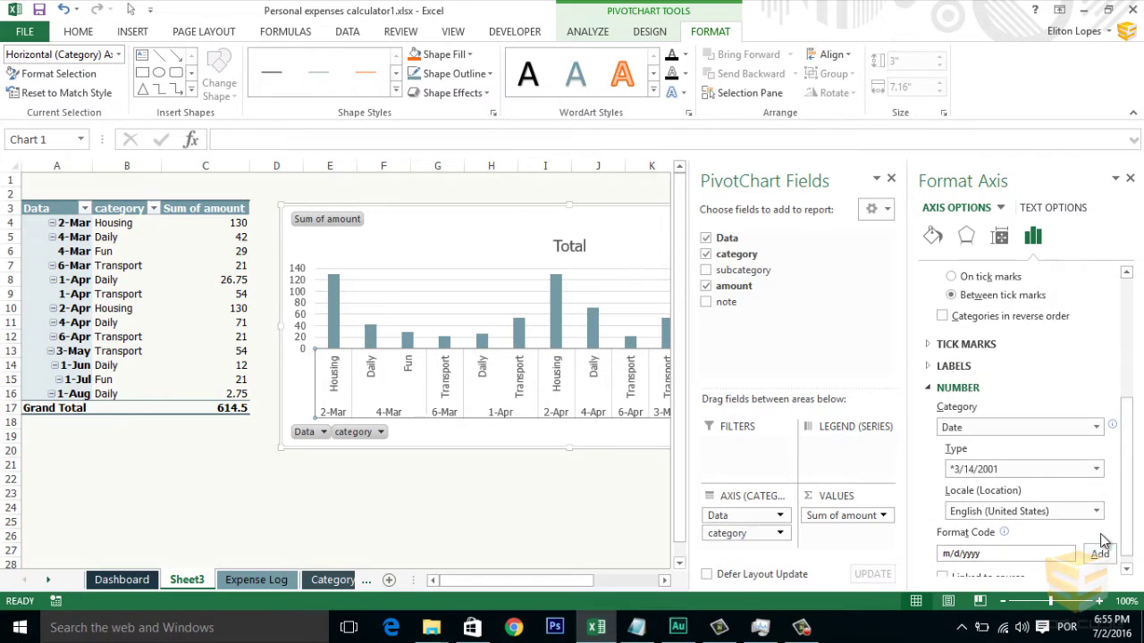
pyautogui.scroll(-1, 1056, 536)
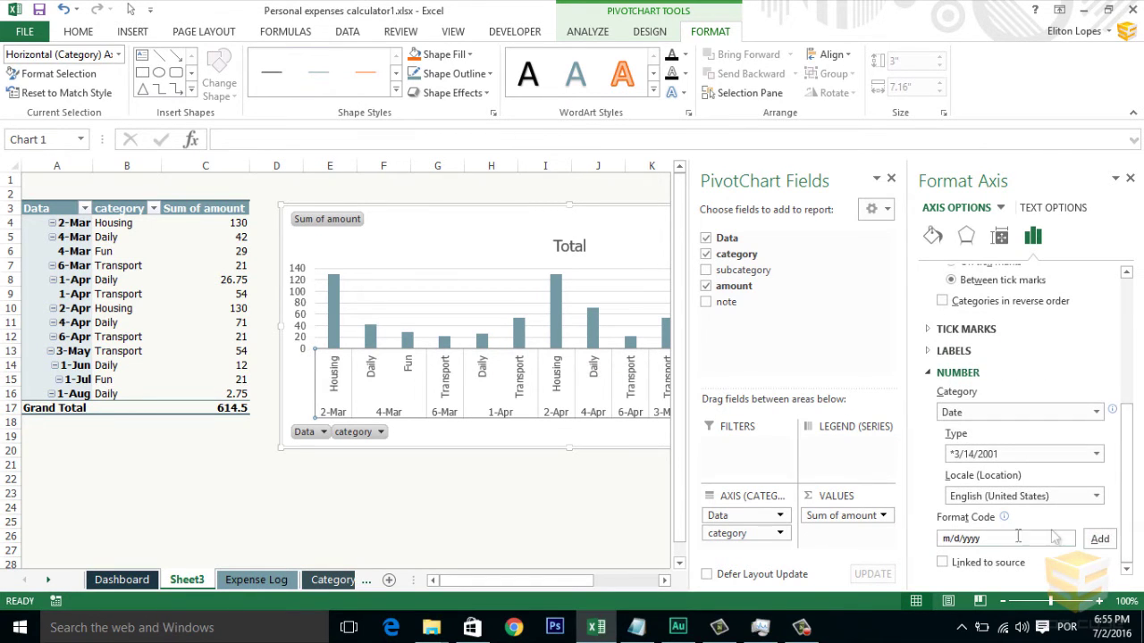
pyautogui.click(1129, 178)
pyautogui.click(1130, 177)
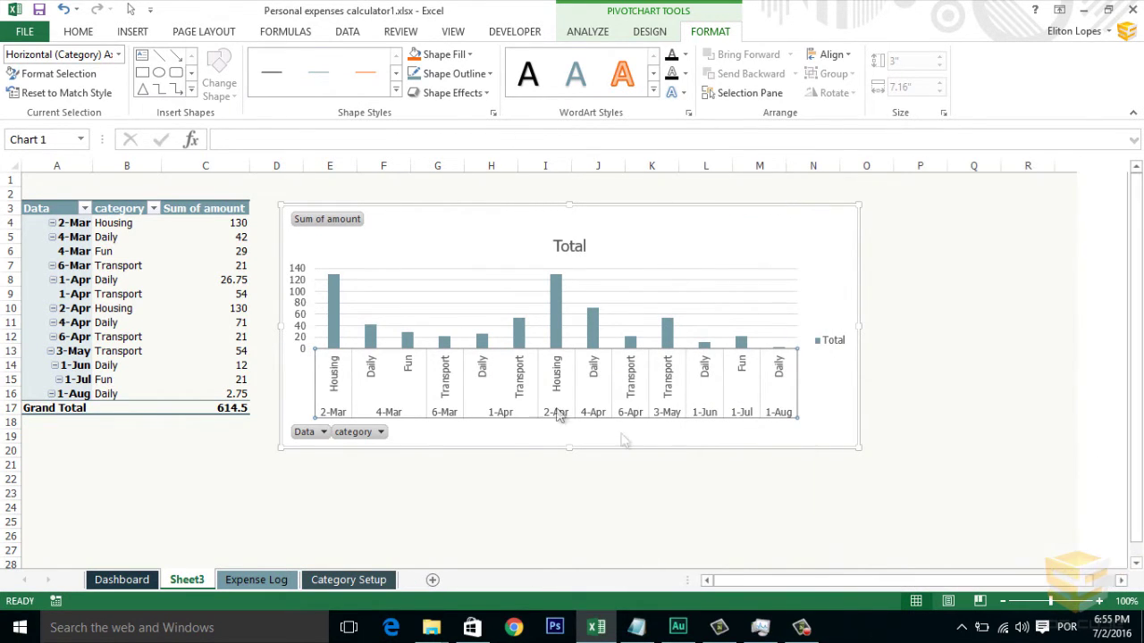
# Step: Check the number format and source link settings of the PivotChart's horizontal axis again
pyautogui.rightClick(471, 411)
pyautogui.click(486, 403)
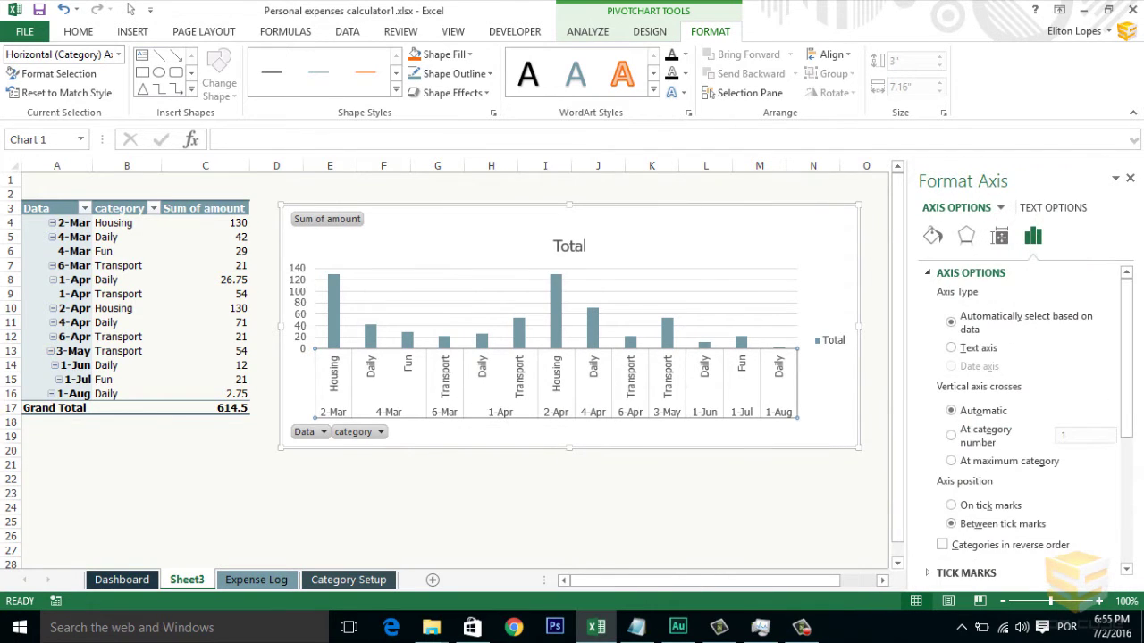
pyautogui.moveTo(1130, 391); pyautogui.dragTo(1131, 538)
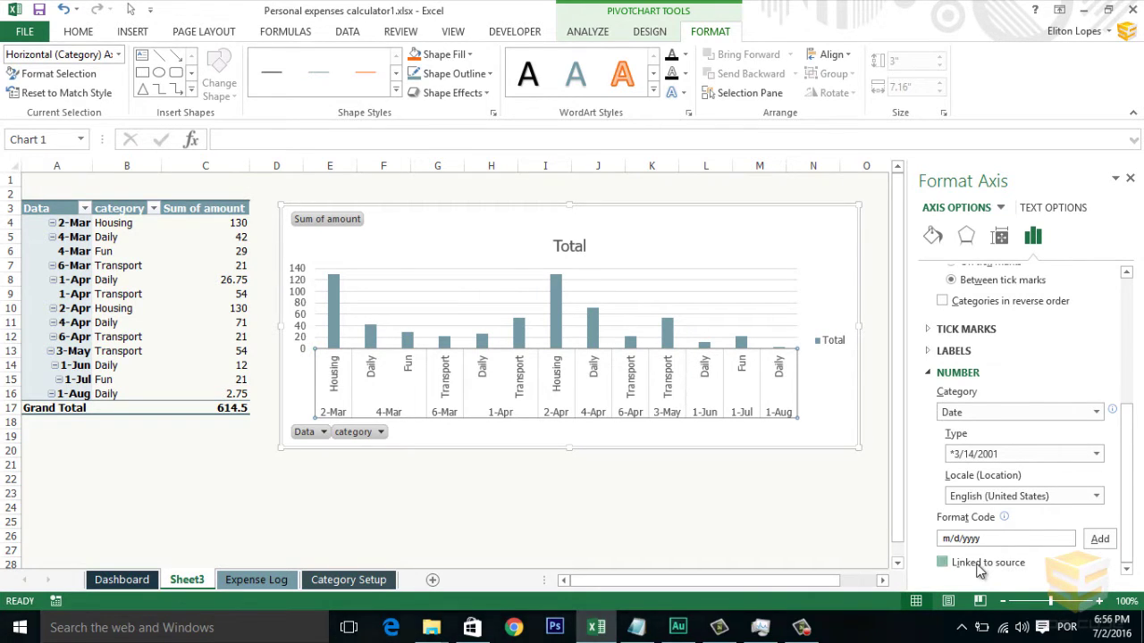
pyautogui.scroll(3, 983, 563)
pyautogui.click(1131, 181)
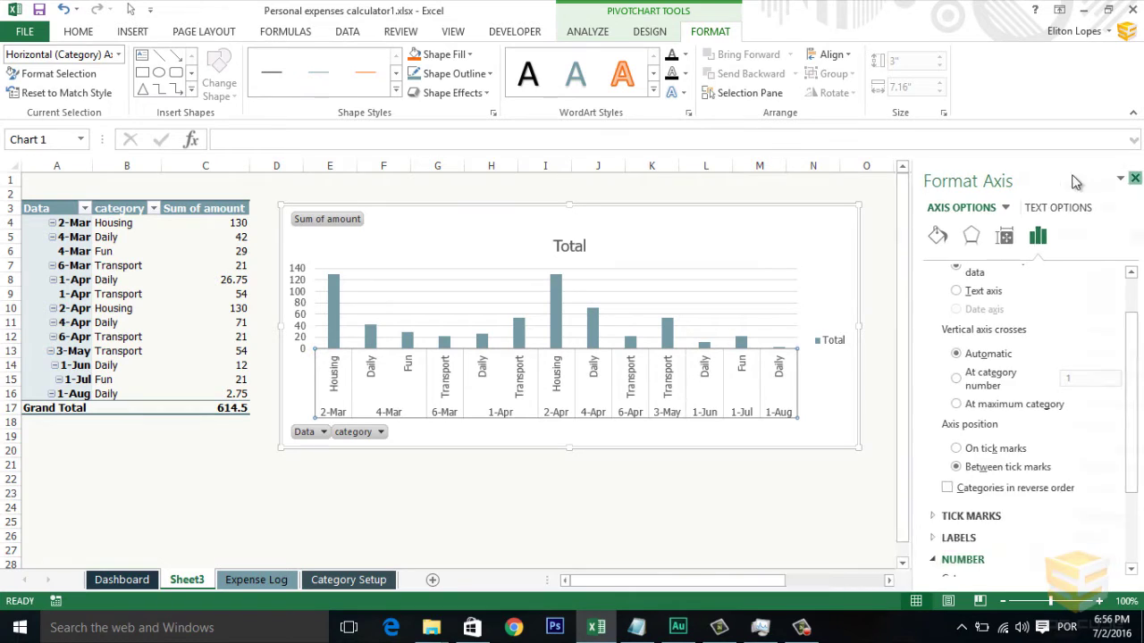
# Step: Set the number format of the pivot table's Data field to the 14-Mar-12 date type through its field settings
pyautogui.rightClick(68, 209)
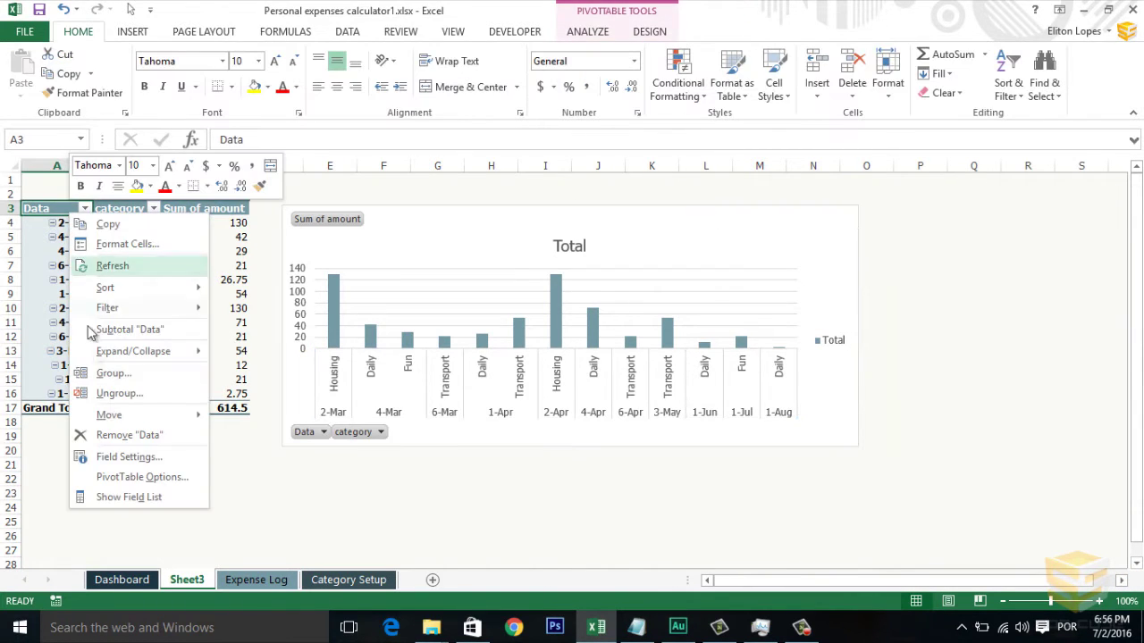
pyautogui.click(134, 462)
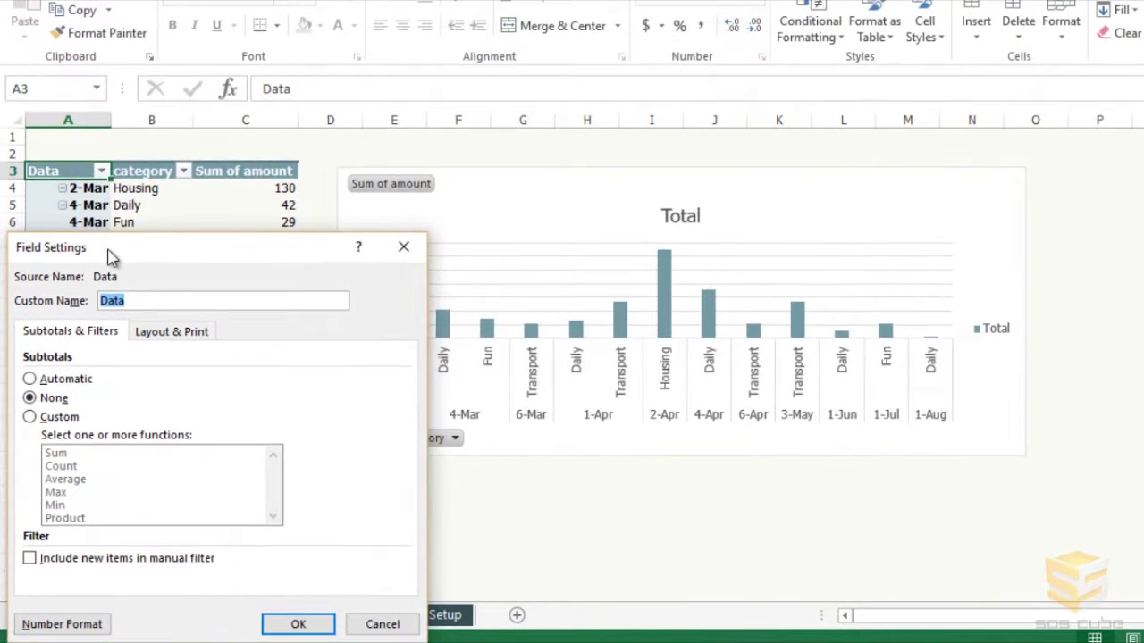
pyautogui.click(176, 541)
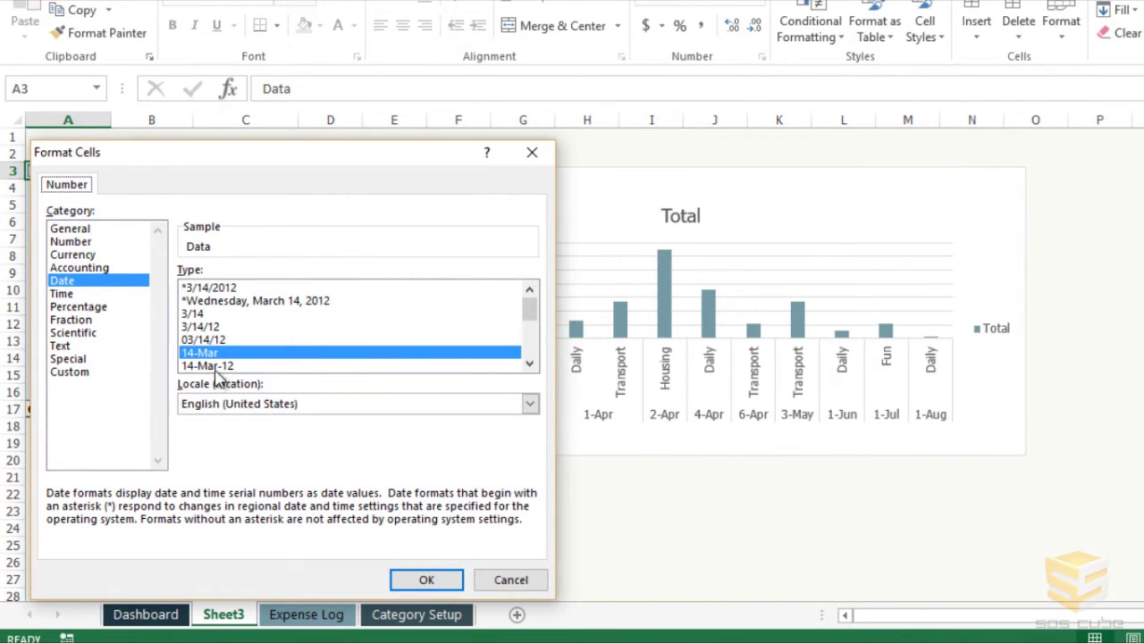
pyautogui.click(405, 579)
pyautogui.click(402, 539)
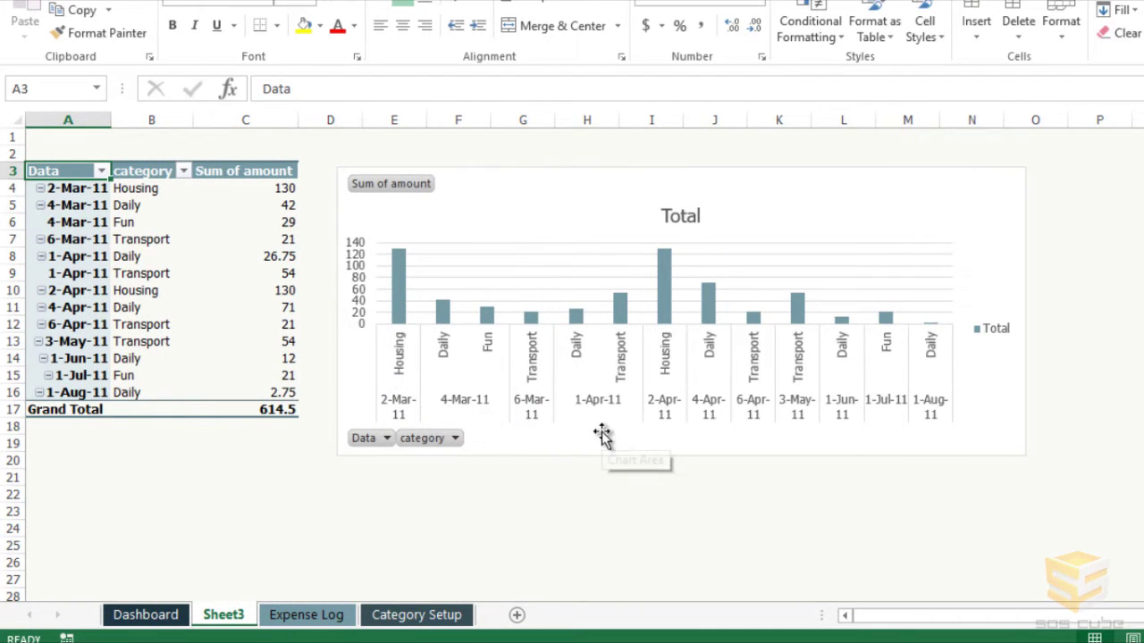
# Step: Widen the PivotChart so that each date label on its horizontal axis fits on one line
pyautogui.click(1005, 221)
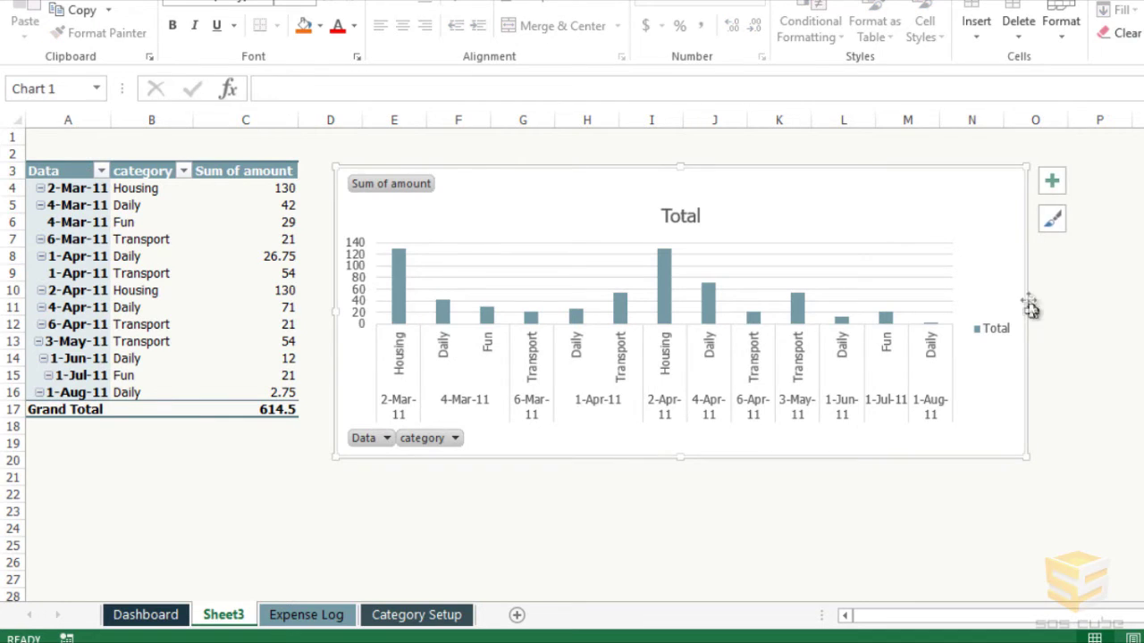
pyautogui.moveTo(1029, 304); pyautogui.dragTo(1142, 308)
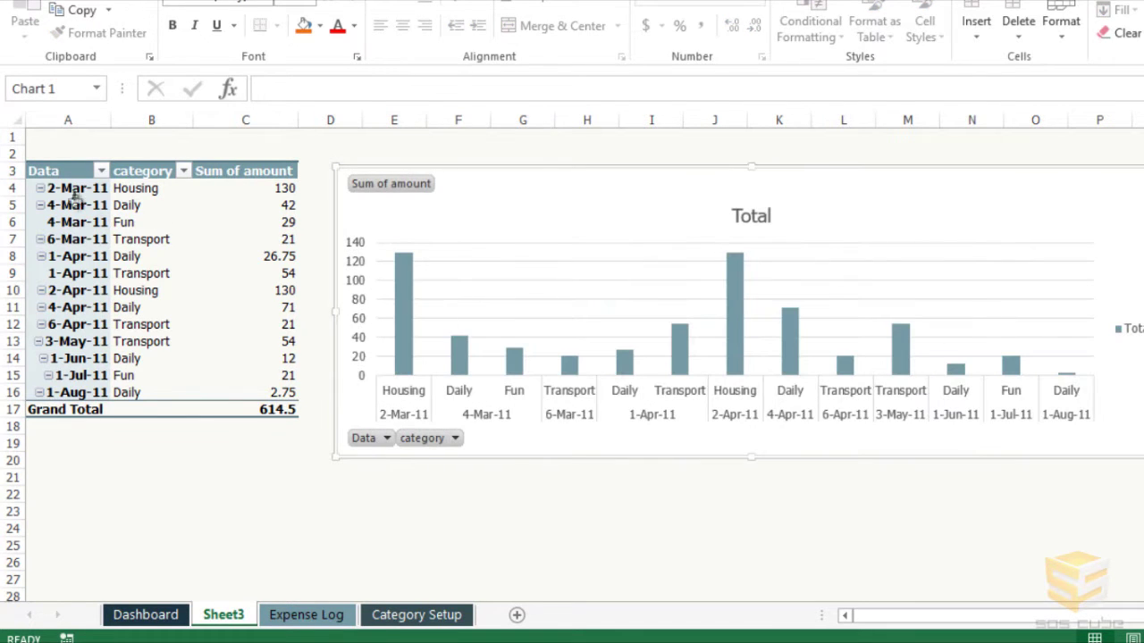
# Step: Try to format the pivot table's date cells directly with the 3/14/12 date type
pyautogui.moveTo(71, 189); pyautogui.dragTo(72, 395)
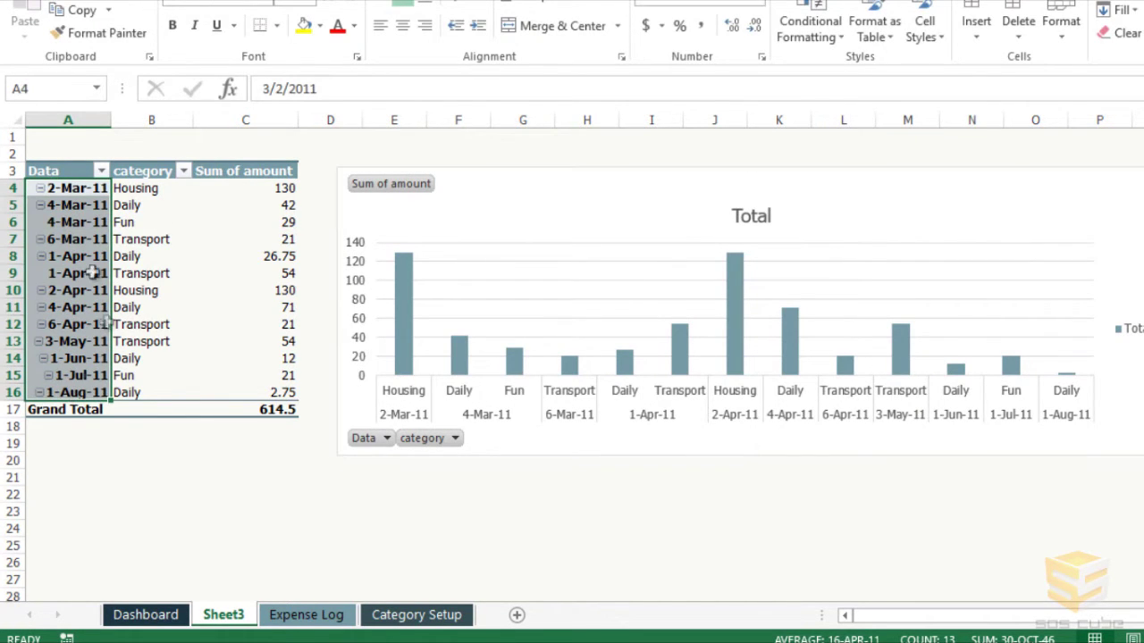
pyautogui.rightClick(80, 188)
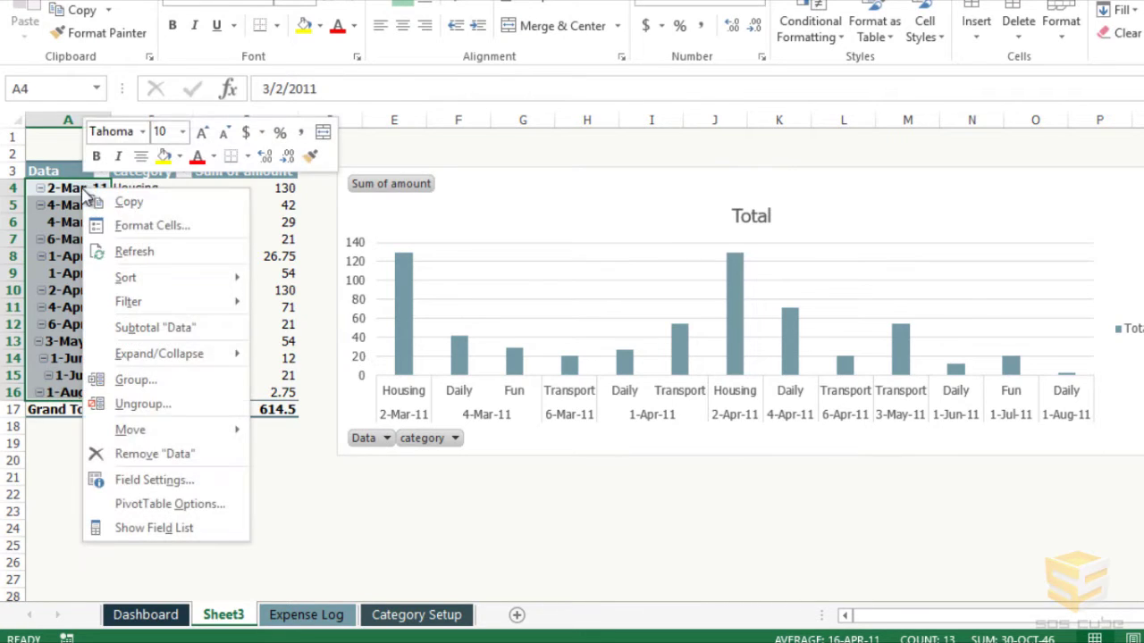
pyautogui.click(125, 225)
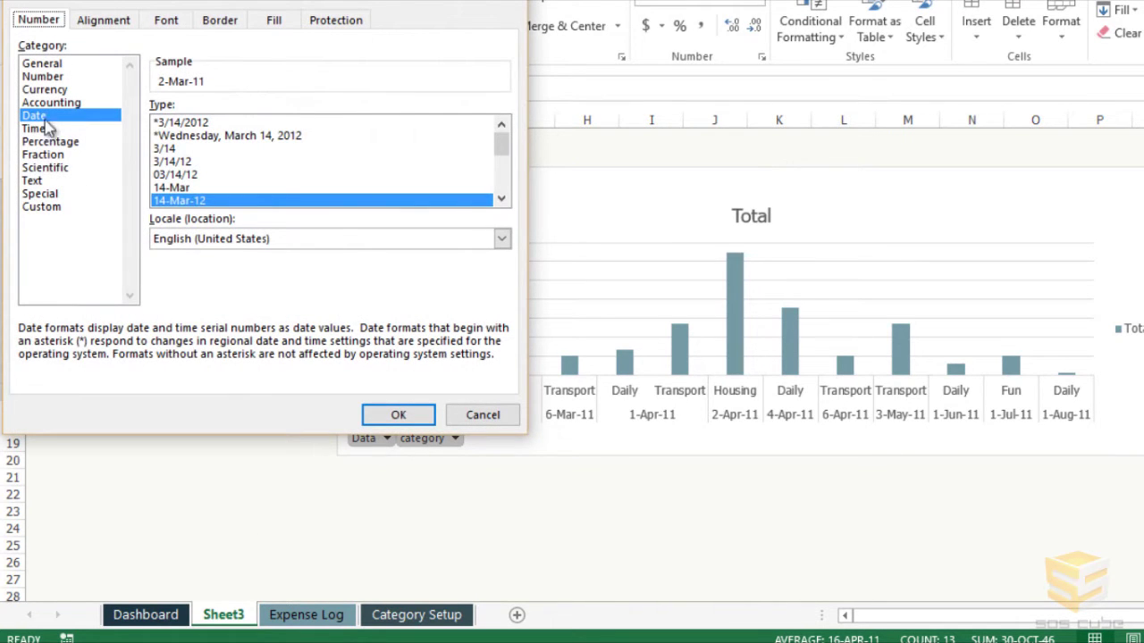
pyautogui.click(178, 162)
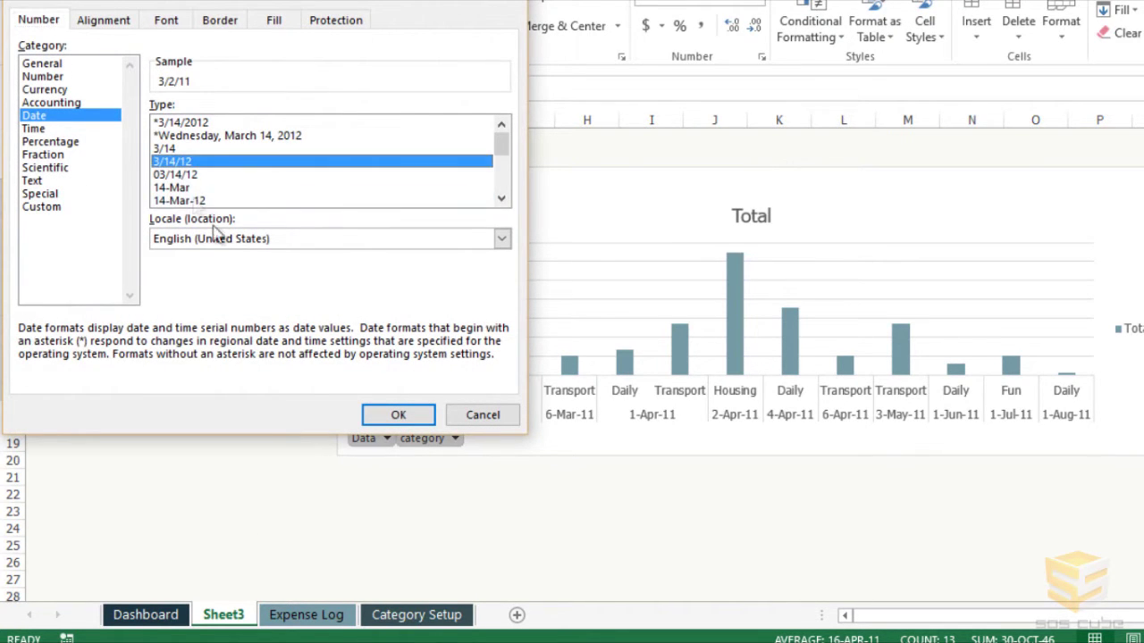
pyautogui.click(398, 415)
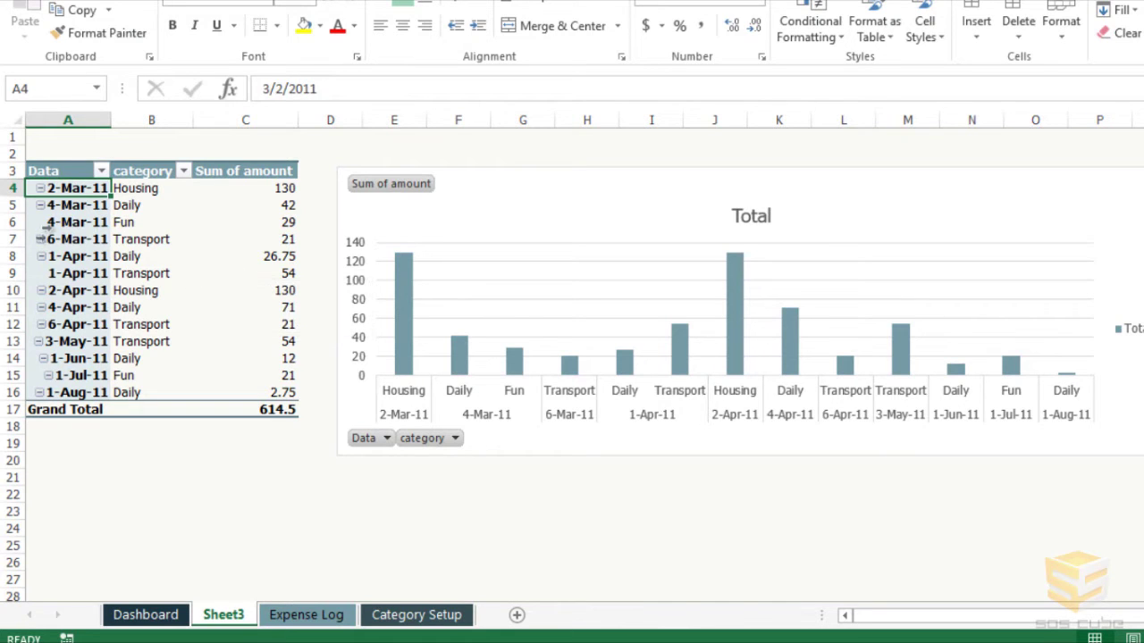
# Step: Open the pivot table's Data field settings to check for a number format option, leaving them unchanged
pyautogui.rightClick(84, 187)
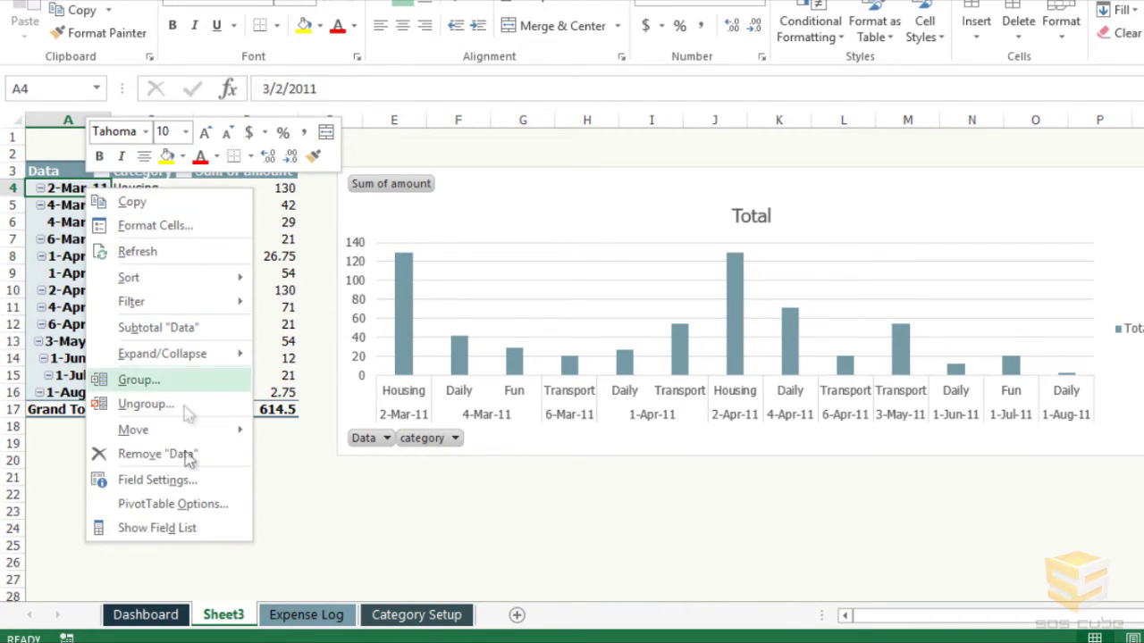
pyautogui.click(54, 171)
pyautogui.rightClick(90, 170)
pyautogui.click(157, 464)
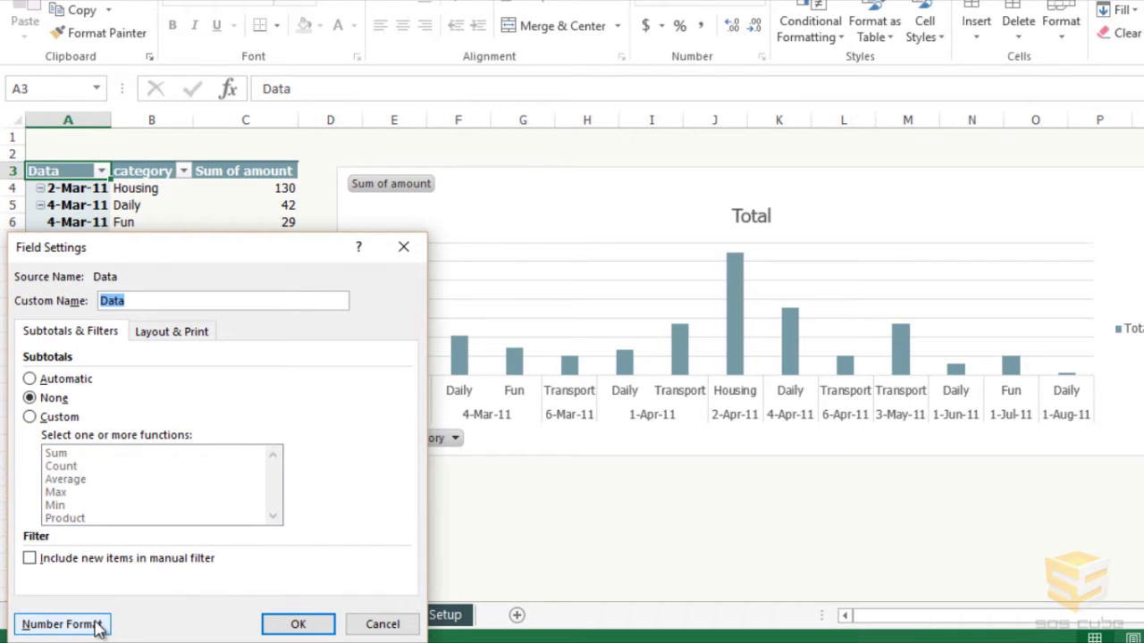
pyautogui.click(380, 624)
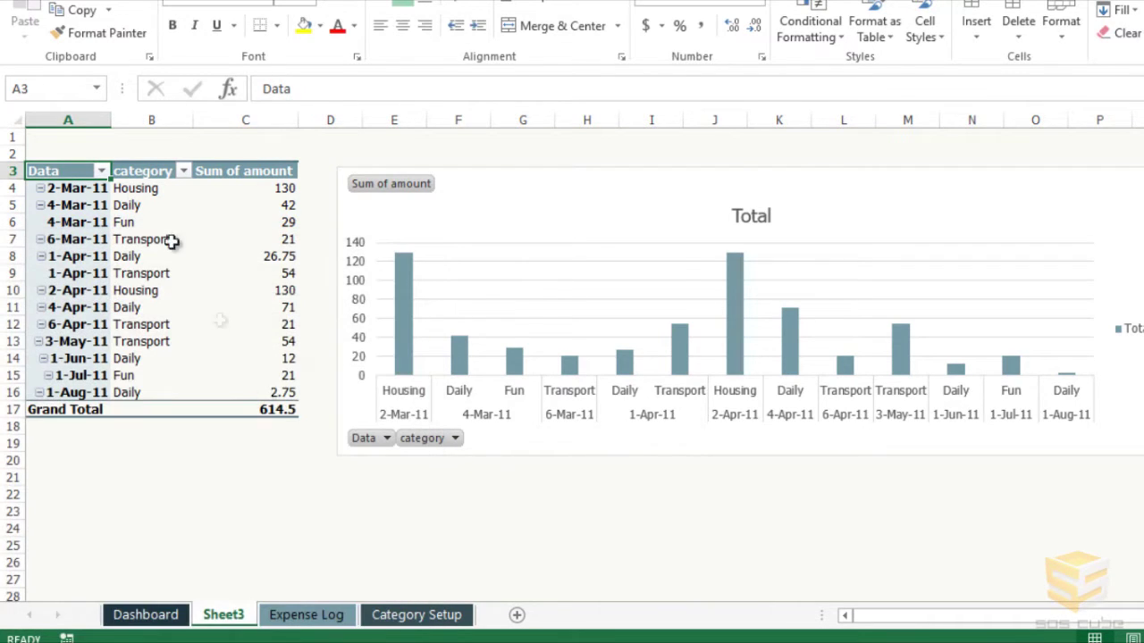
# Step: Check the field settings of category and the value field settings of Sum of amount for a number format option
pyautogui.rightClick(135, 170)
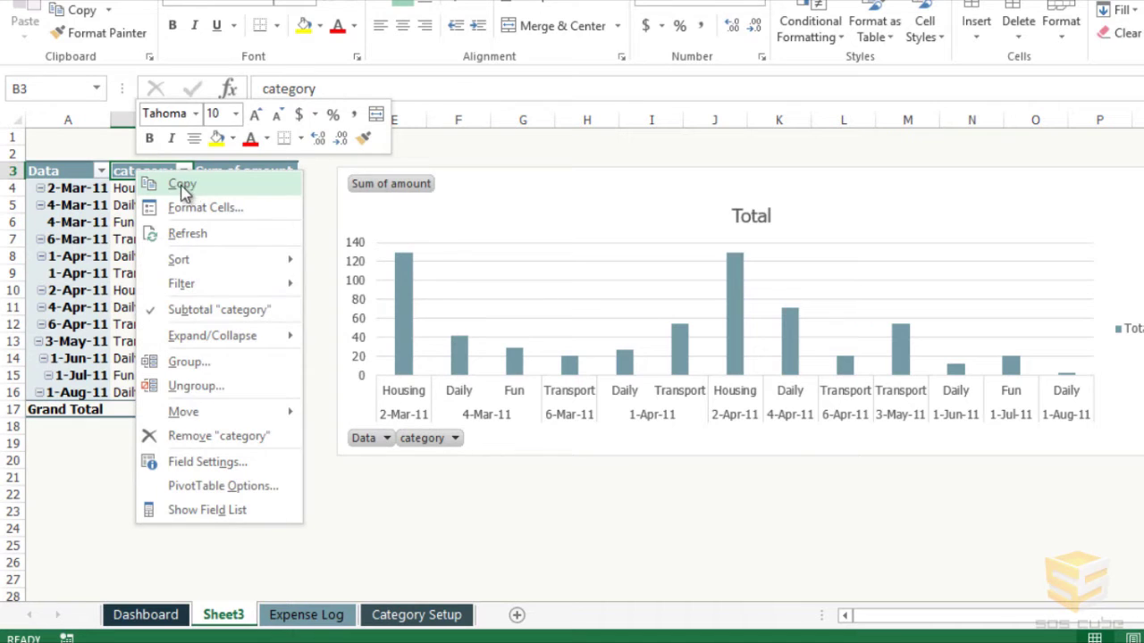
pyautogui.click(187, 463)
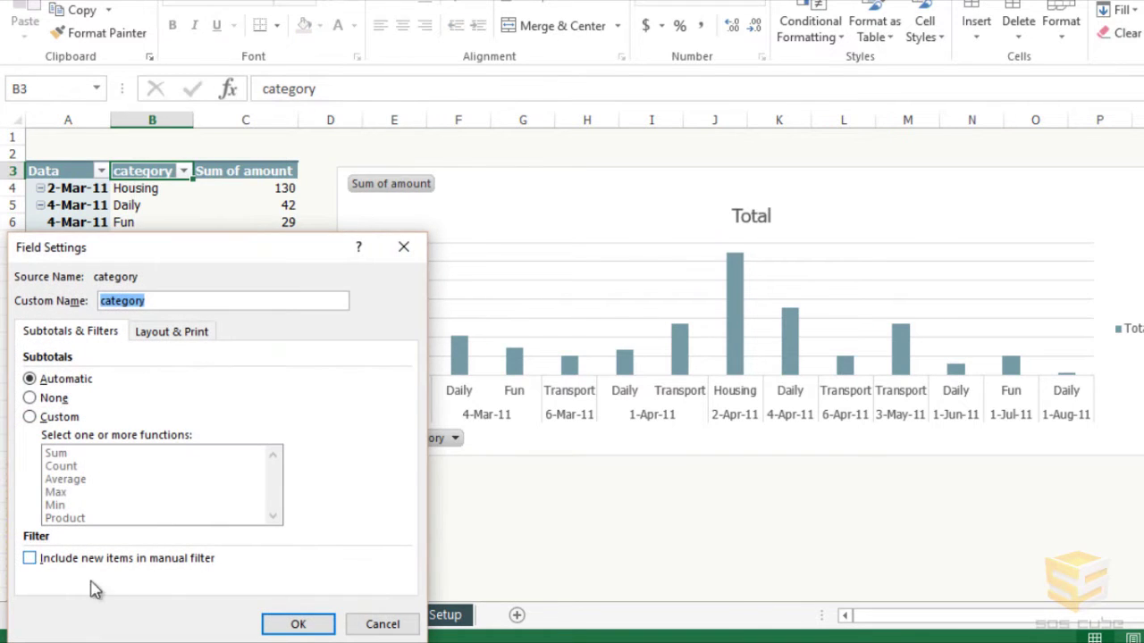
pyautogui.click(299, 624)
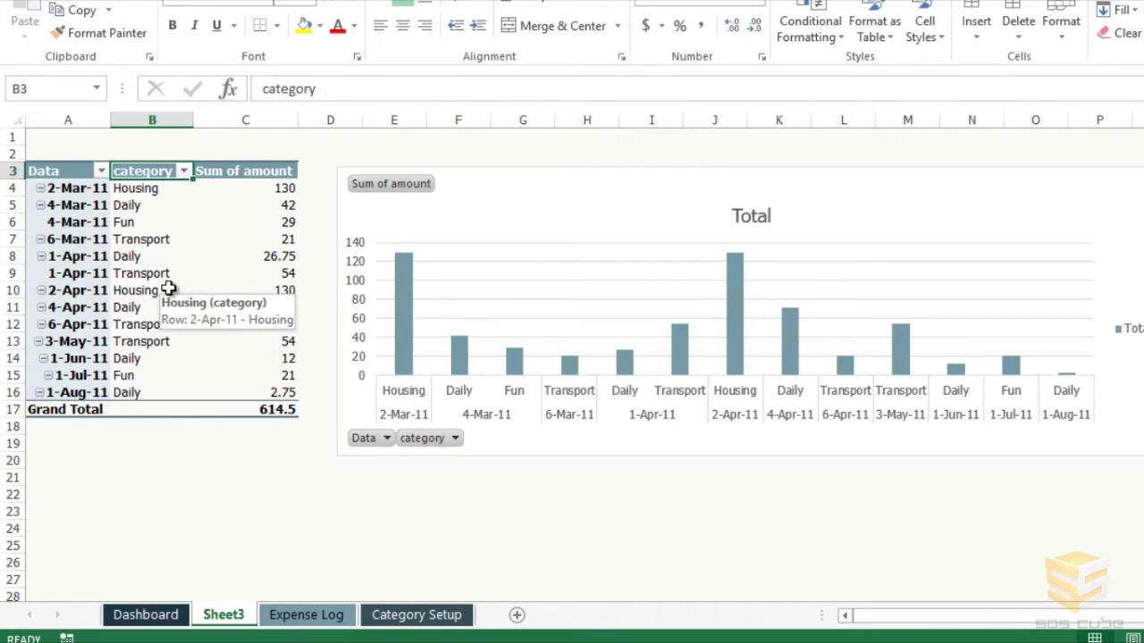
pyautogui.rightClick(230, 177)
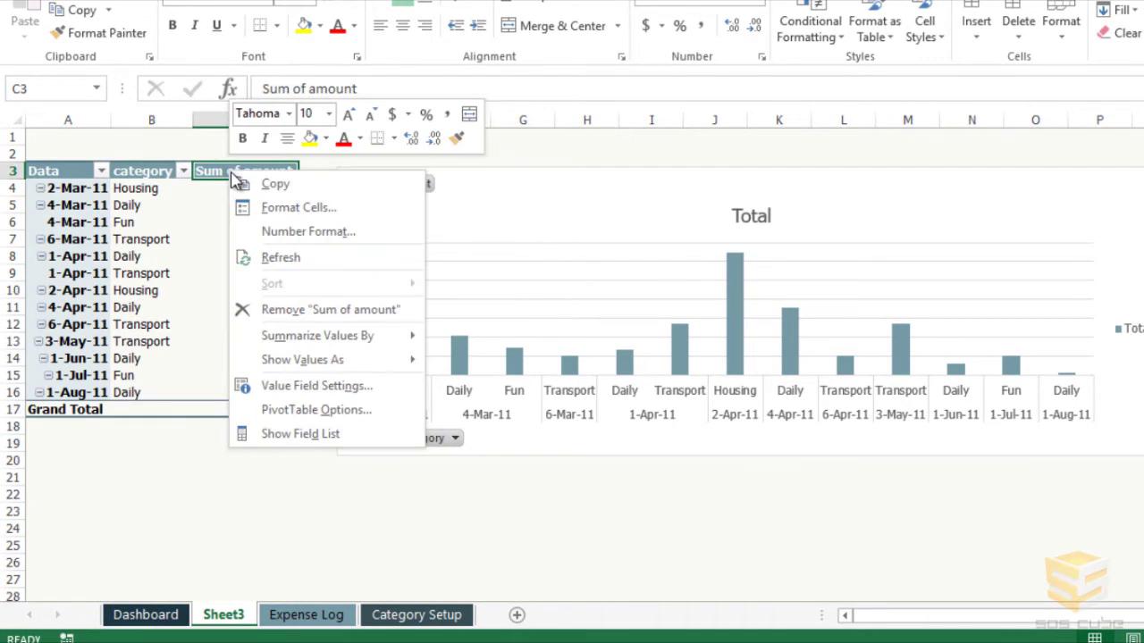
pyautogui.click(303, 385)
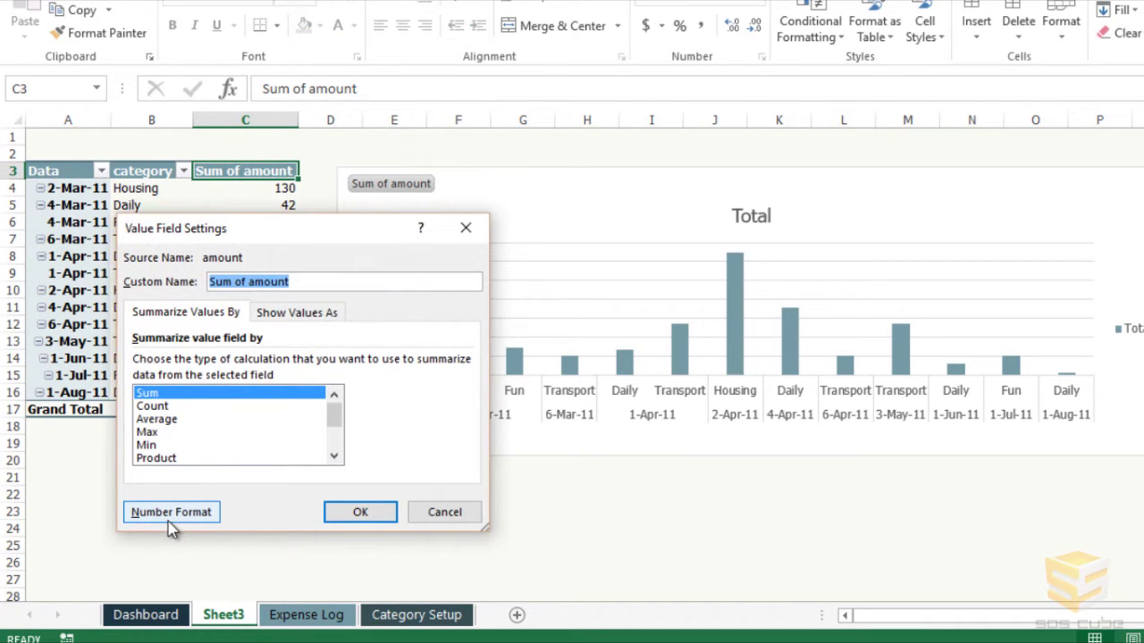
pyautogui.click(446, 526)
pyautogui.click(141, 170)
pyautogui.click(63, 171)
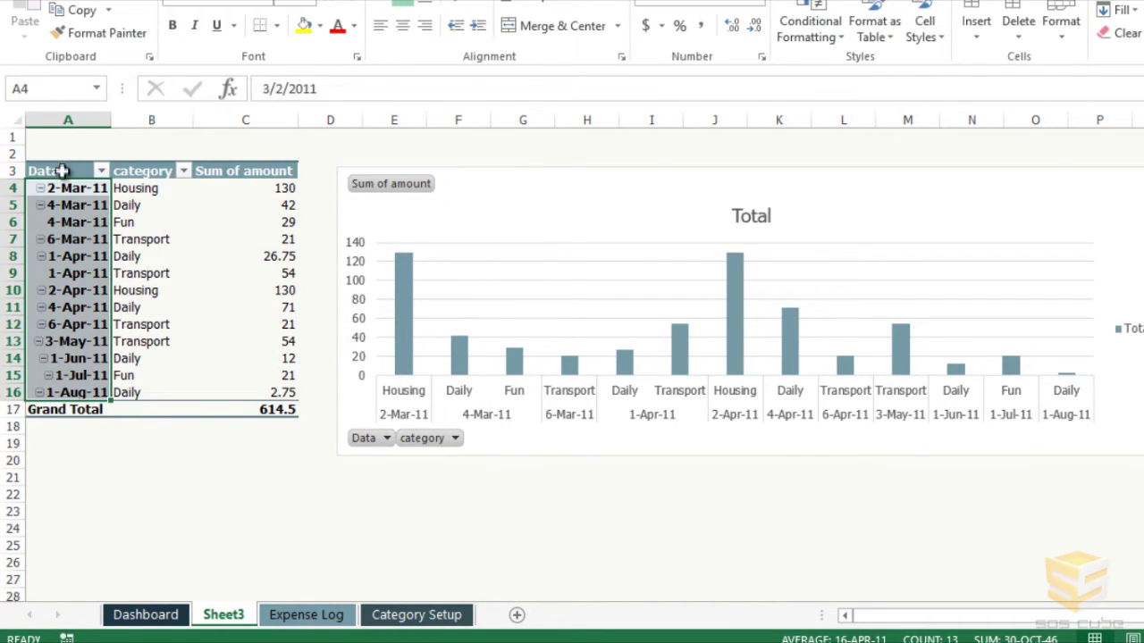
# Step: Try to delete the date of the Gym expense in cell A9 of the Expense Log sheet
pyautogui.click(303, 615)
pyautogui.scroll(-6, 151, 398)
pyautogui.scroll(6, 151, 399)
pyautogui.click(89, 328)
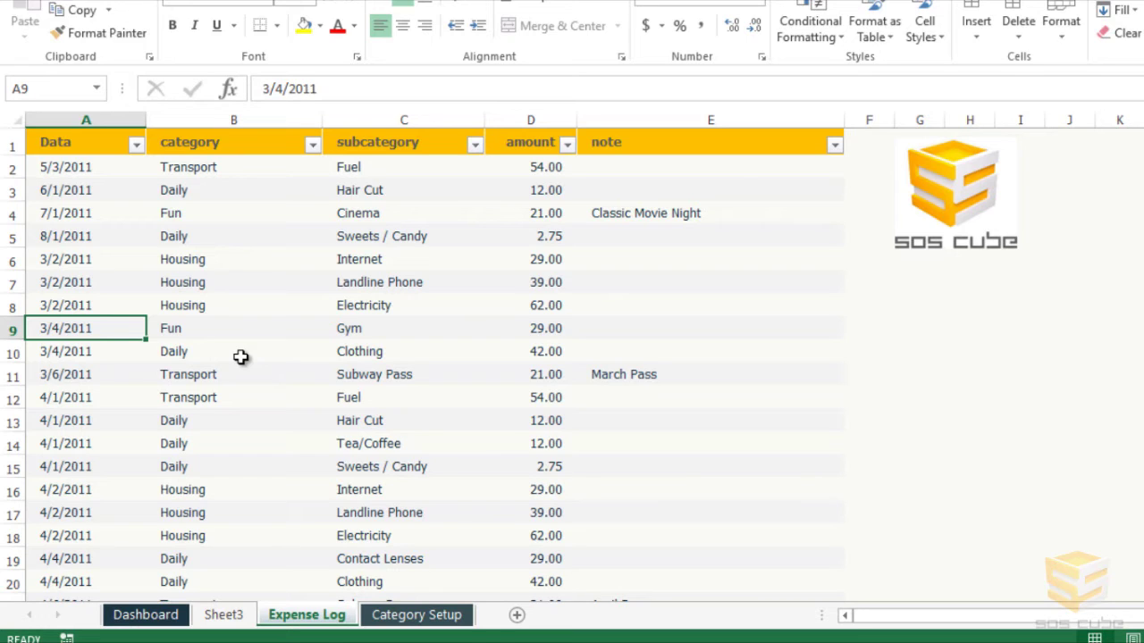
pyautogui.press('BackSpace')
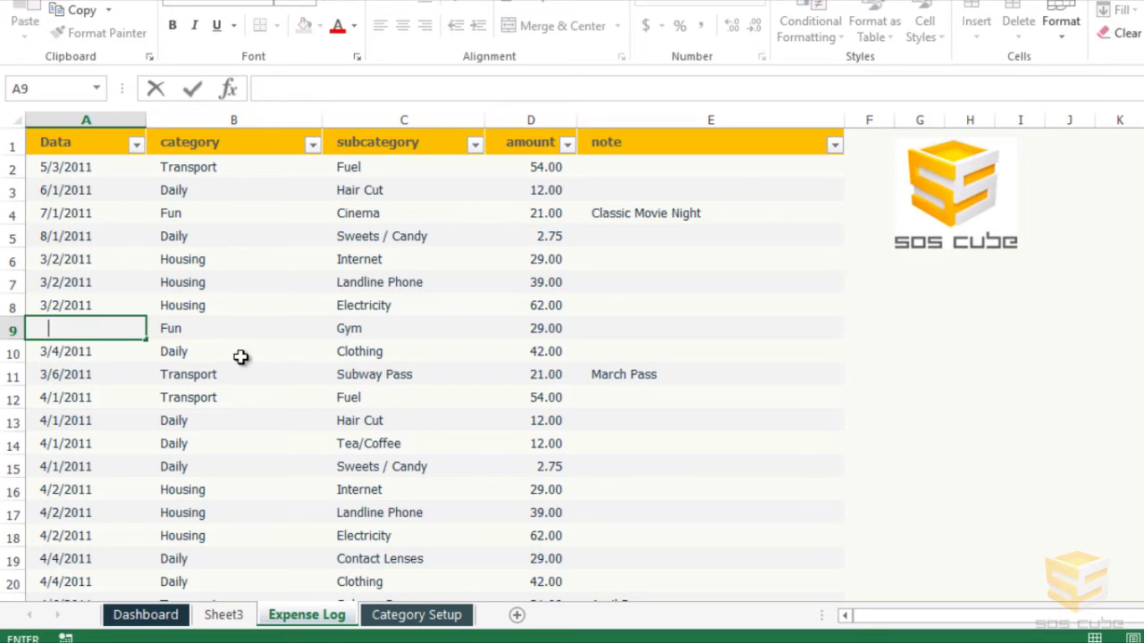
pyautogui.press('Return')
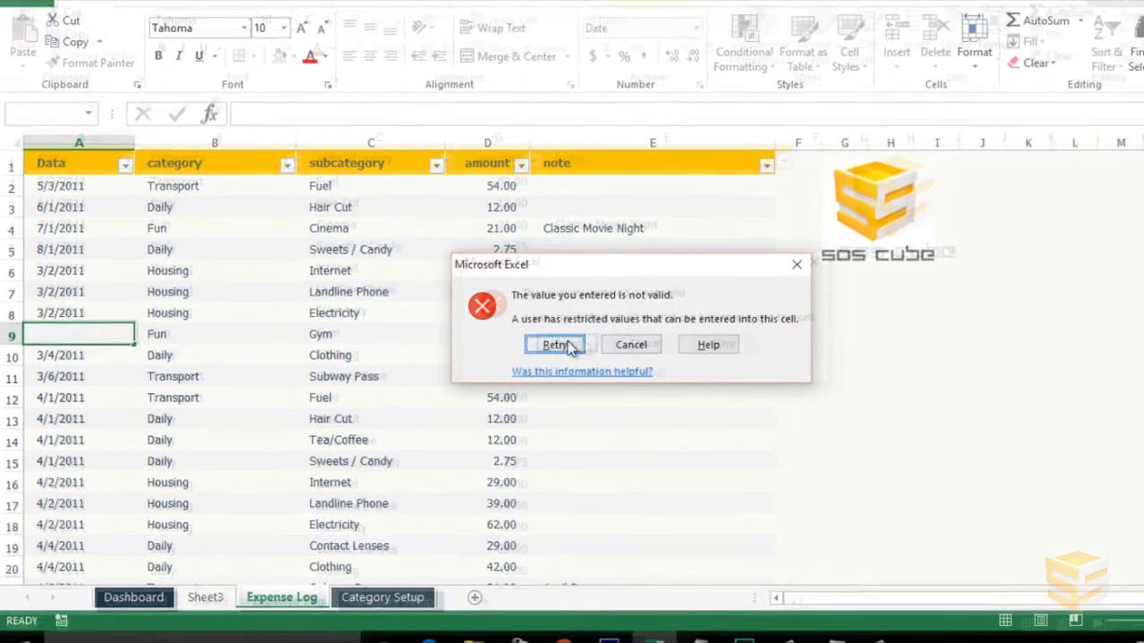
pyautogui.click(622, 344)
# Step: Clear all data validation from the Data column of the Expense Log, without extending it to unvalidated cells
pyautogui.click(72, 171)
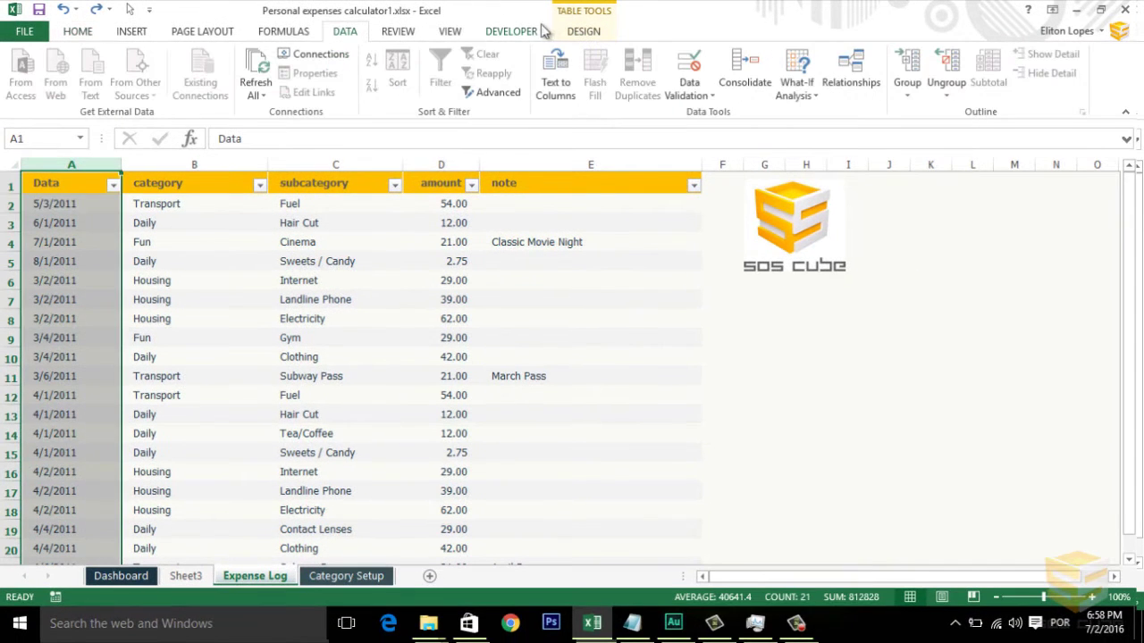
pyautogui.click(686, 91)
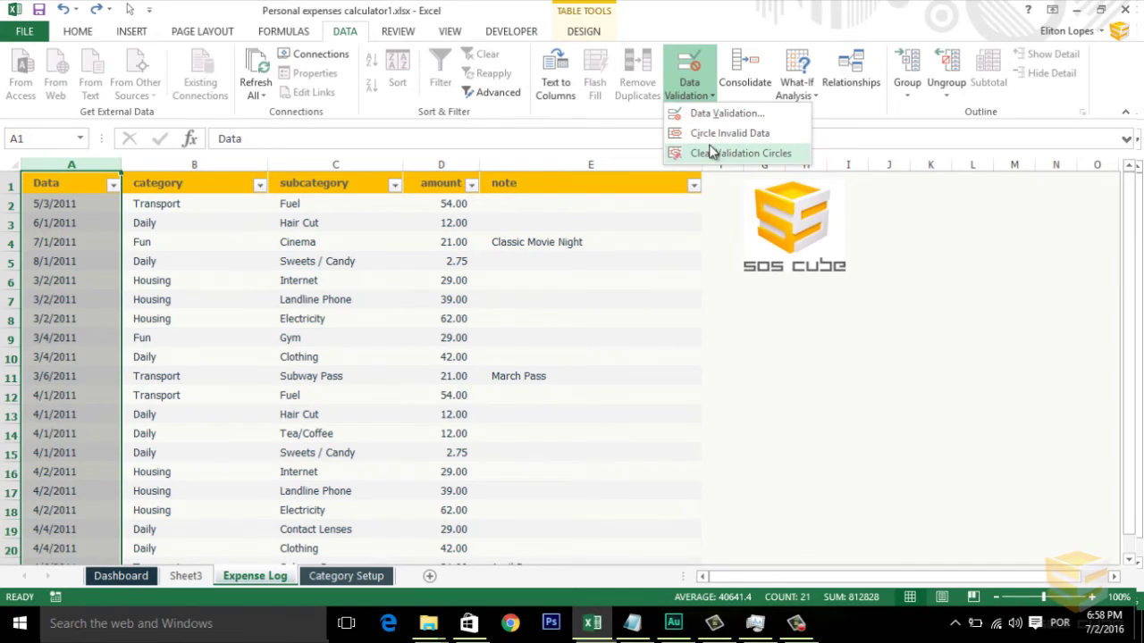
pyautogui.click(726, 113)
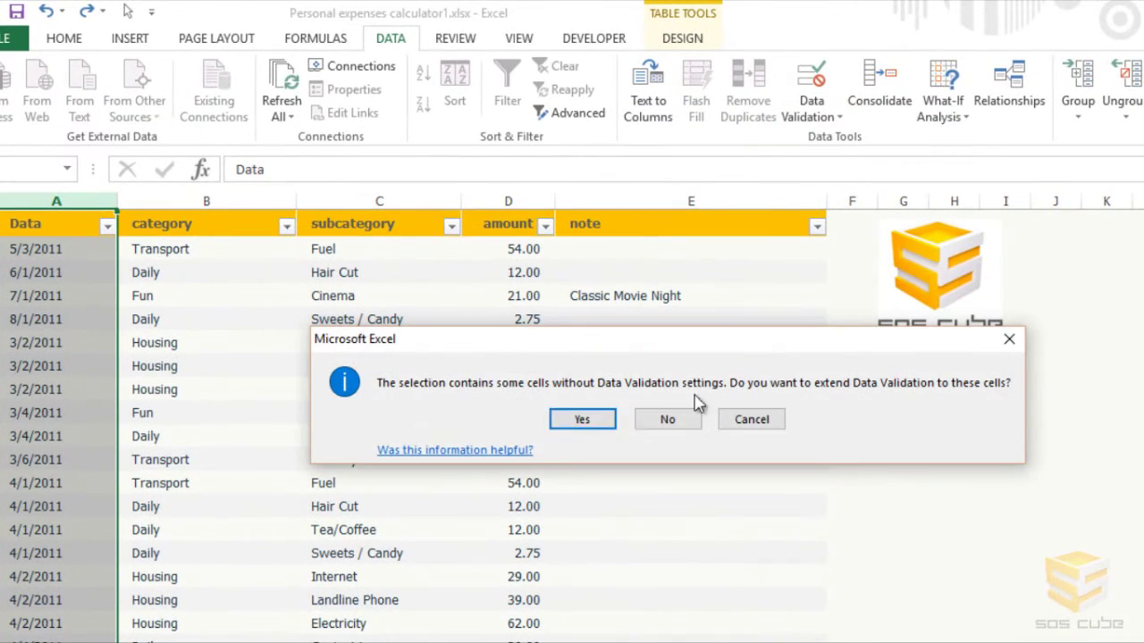
pyautogui.click(641, 422)
pyautogui.click(690, 494)
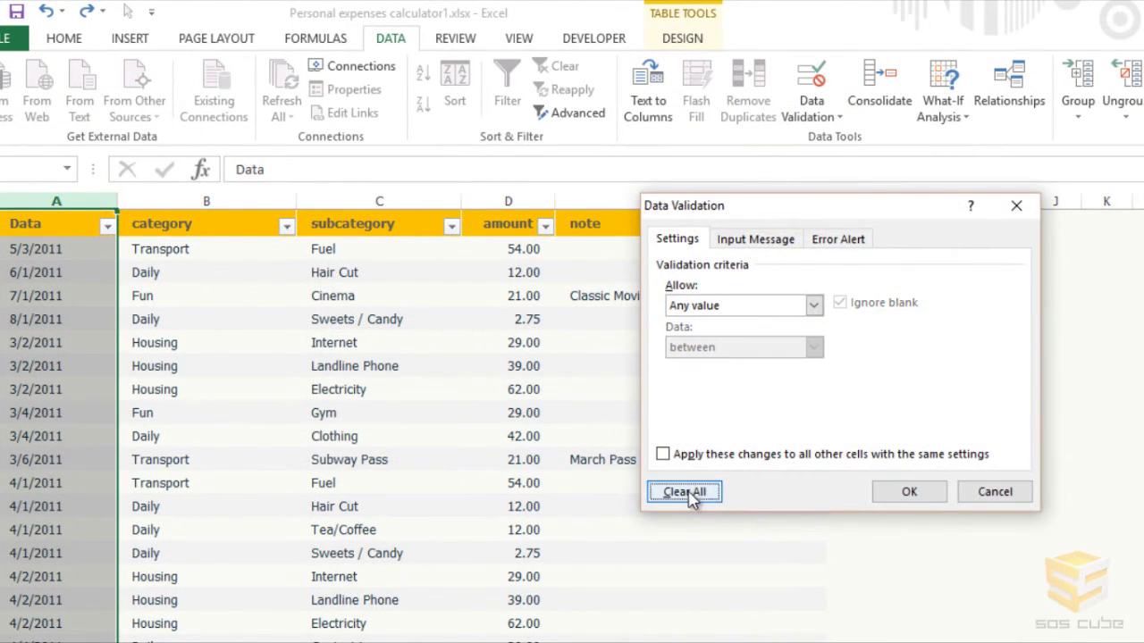
pyautogui.click(910, 493)
# Step: Delete the date of the Transport Fuel expense in cell A12 and refresh the pivot table on Sheet3
pyautogui.click(46, 481)
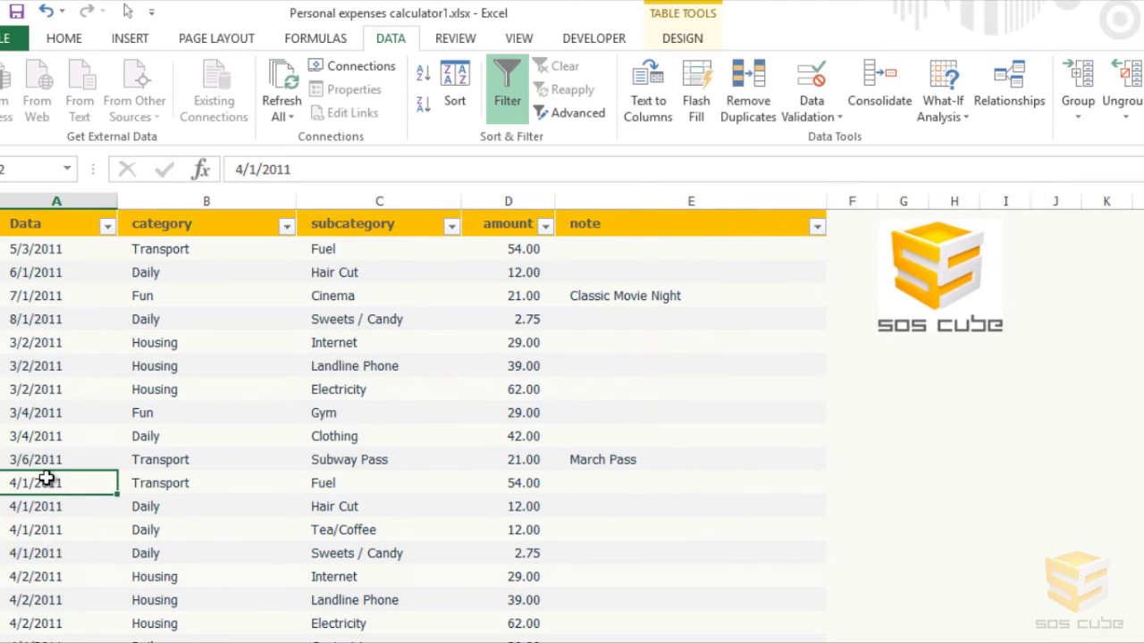
pyautogui.press('BackSpace')
pyautogui.press('Return')
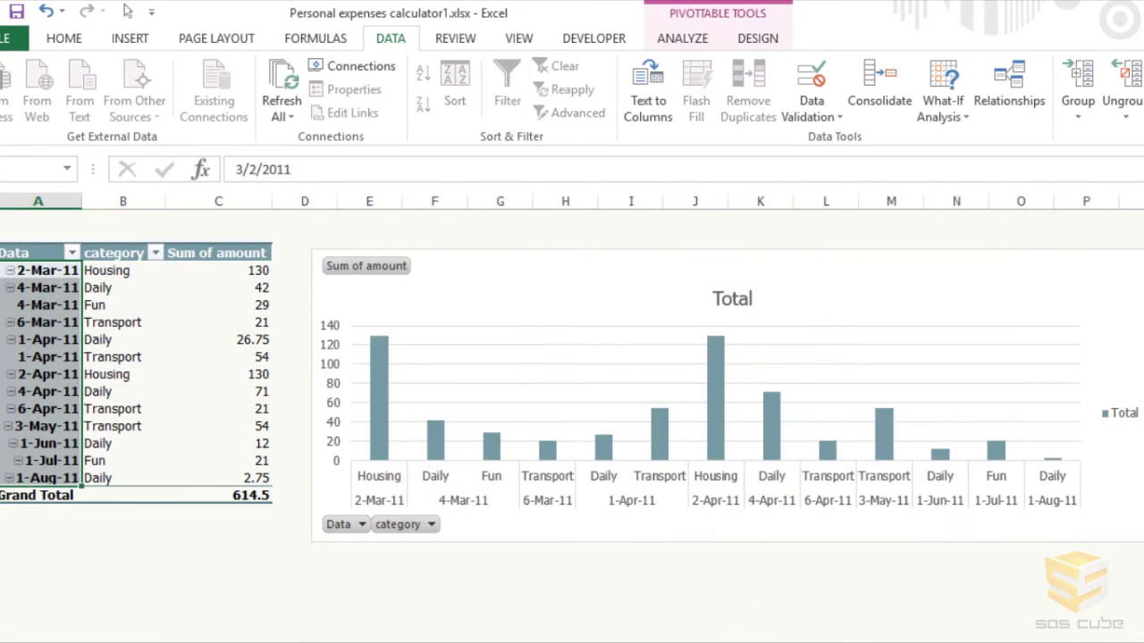
pyautogui.rightClick(56, 356)
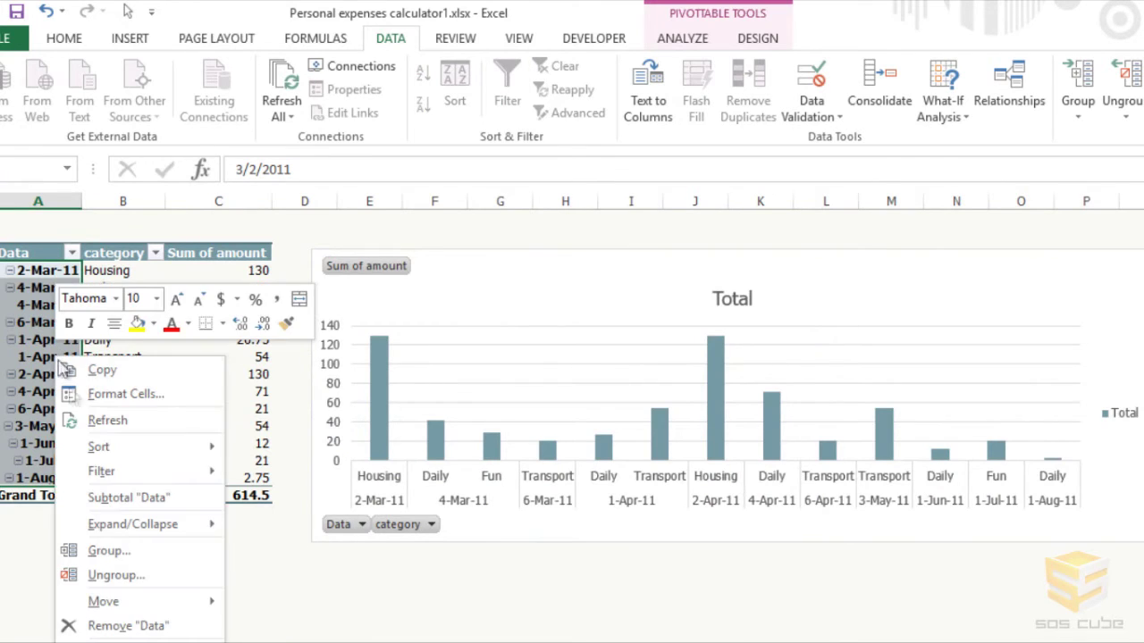
pyautogui.click(122, 415)
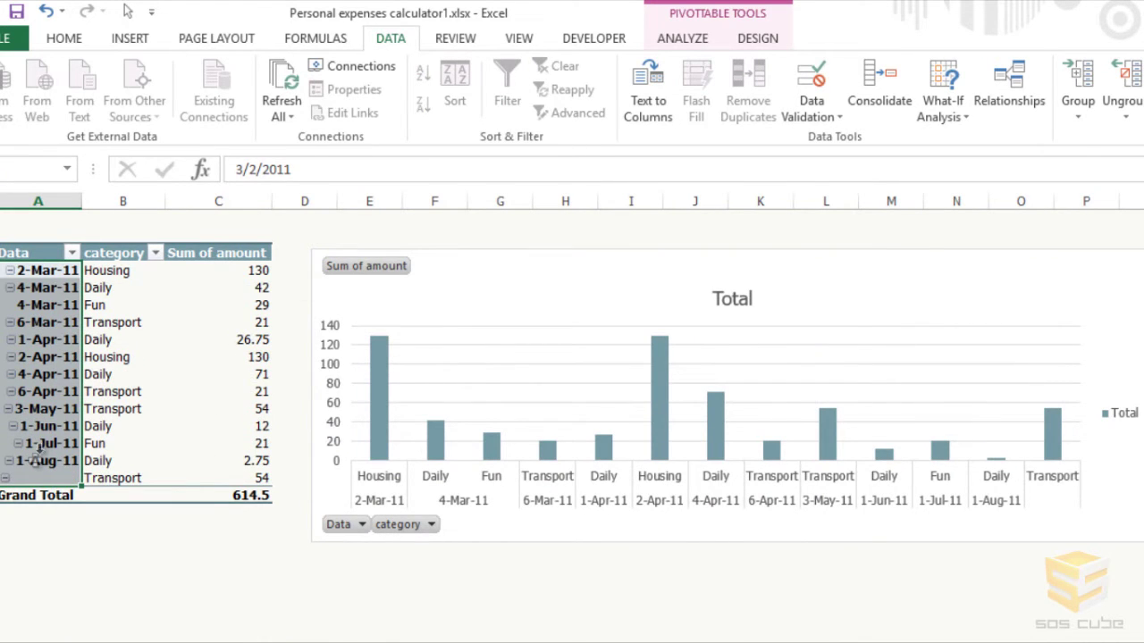
# Step: Check the field settings of the pivot table's Data field for the number format option again
pyautogui.click(36, 461)
pyautogui.click(53, 259)
pyautogui.rightClick(53, 259)
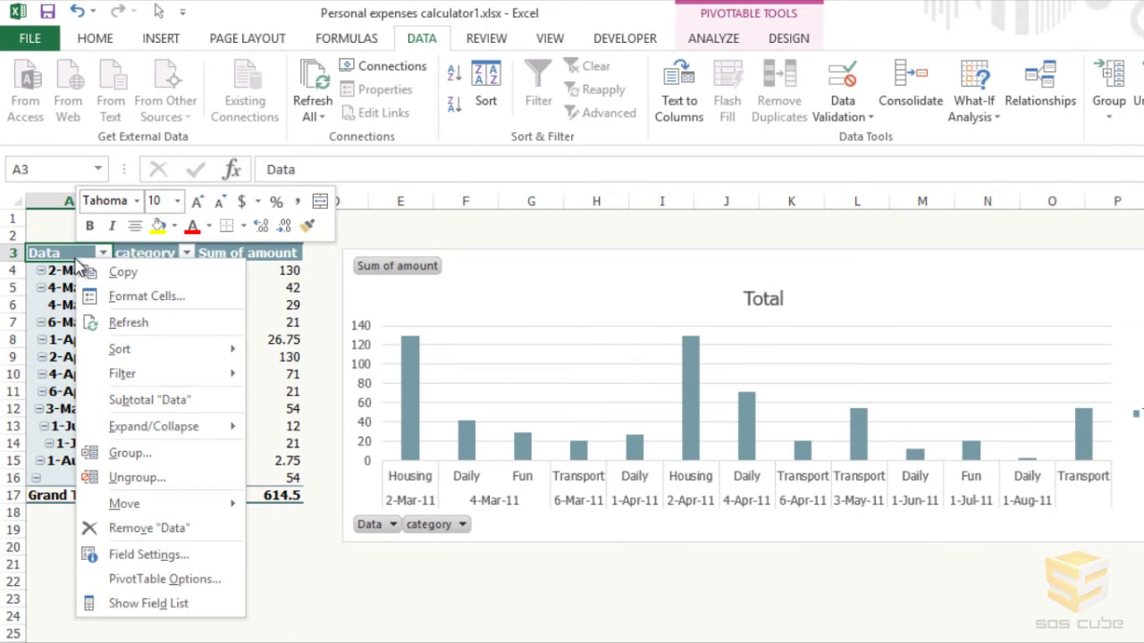
pyautogui.click(148, 554)
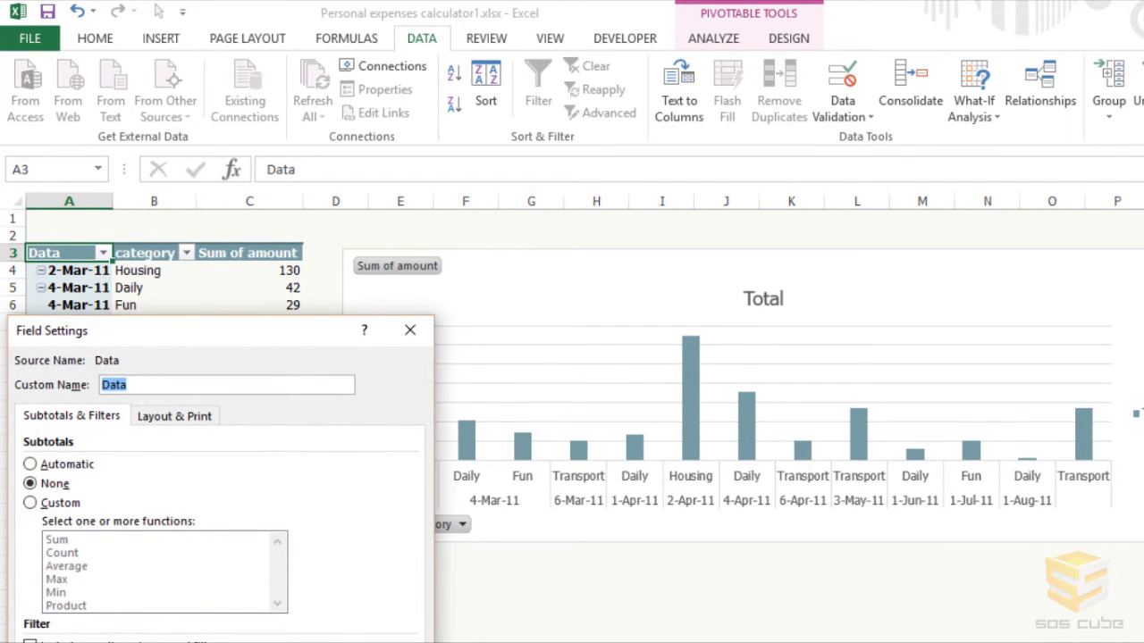
pyautogui.press('Return')
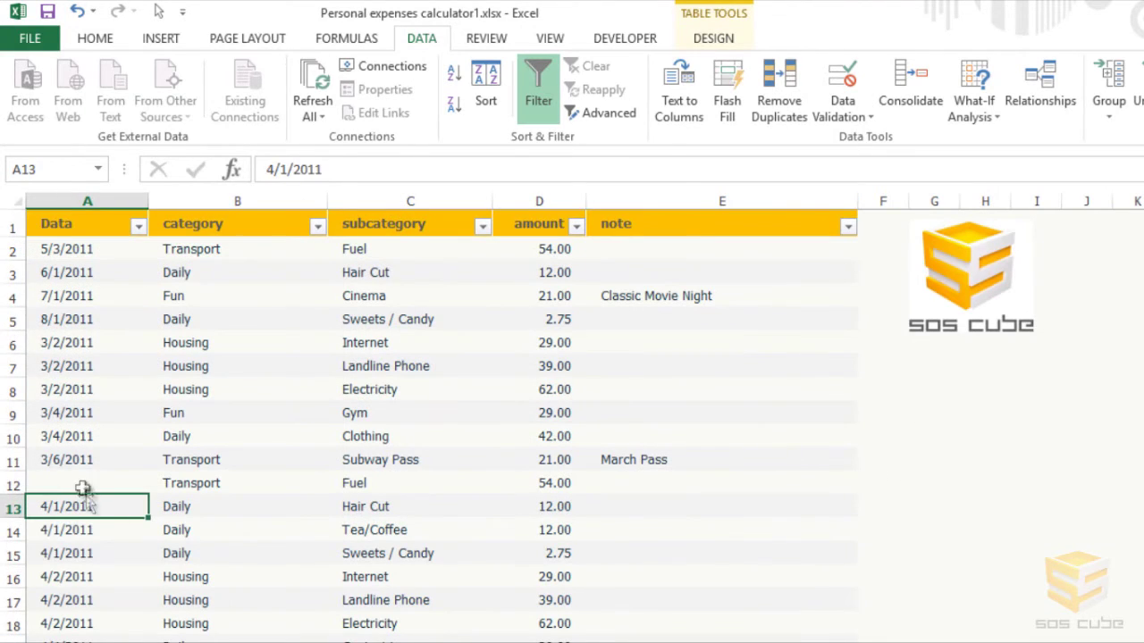
# Step: Fill the blank date in cell A12 of the Expense Log by copying 3/6/2011 from the cell above
pyautogui.press('Up')
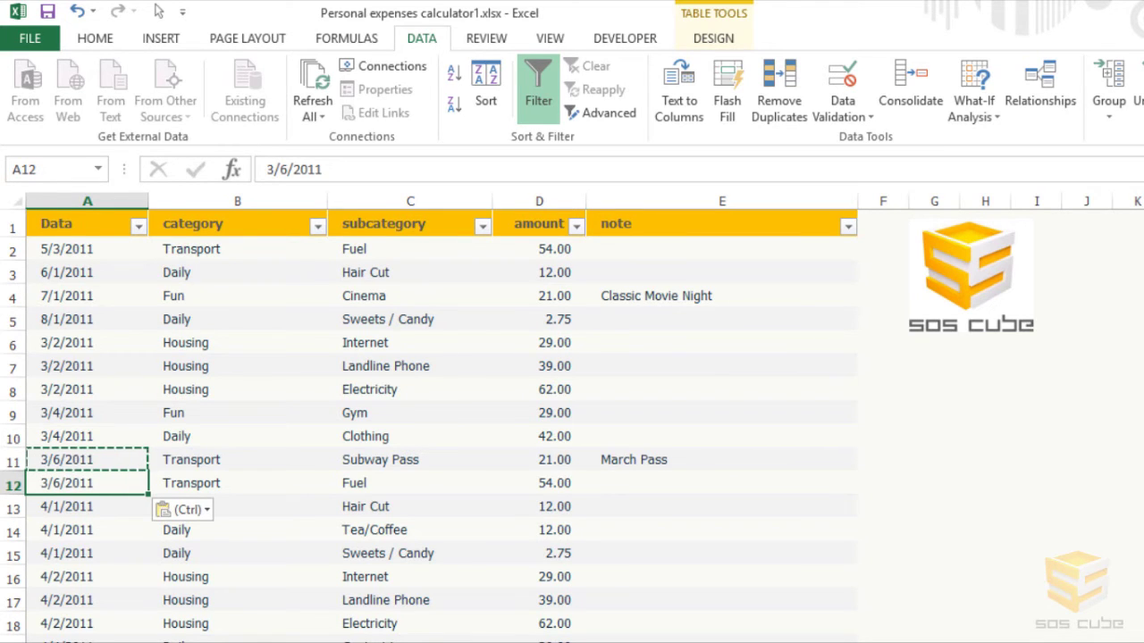
pyautogui.scroll(-2, 101, 431)
pyautogui.scroll(2, 101, 432)
# Step: Examine the Data column's cells below the last row of the Expense Log table for stray content
pyautogui.scroll(-3, 99, 433)
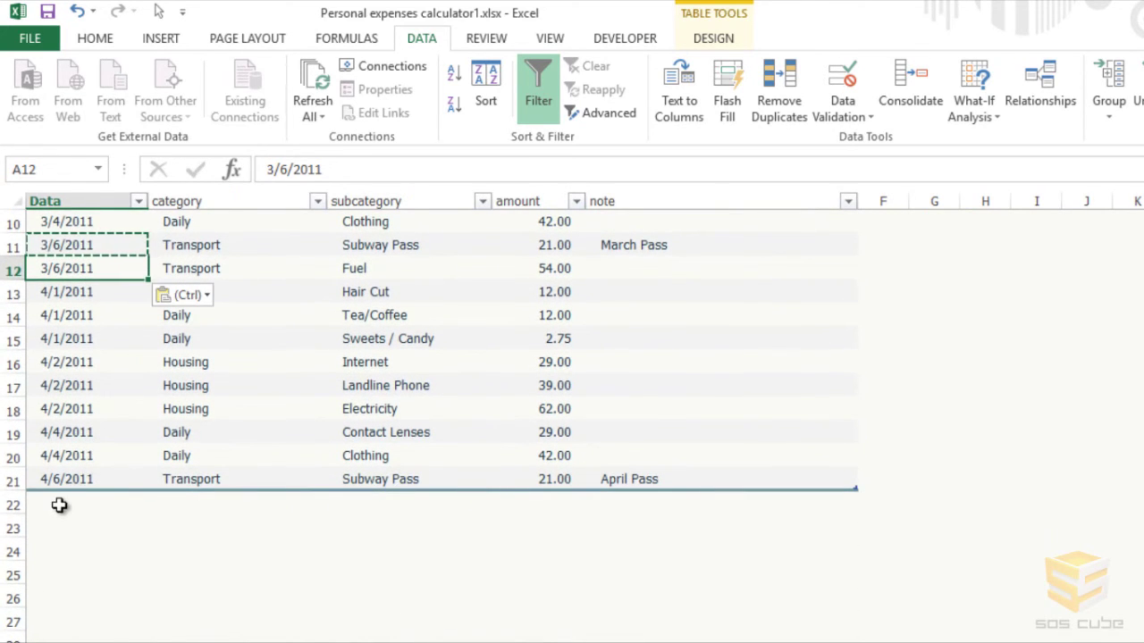
pyautogui.click(56, 504)
pyautogui.moveTo(92, 199); pyautogui.dragTo(607, 179)
pyautogui.click(61, 526)
pyautogui.click(68, 597)
pyautogui.click(72, 641)
pyautogui.click(72, 642)
pyautogui.click(70, 529)
pyautogui.click(80, 504)
pyautogui.click(89, 620)
pyautogui.click(70, 527)
pyautogui.scroll(3, 75, 506)
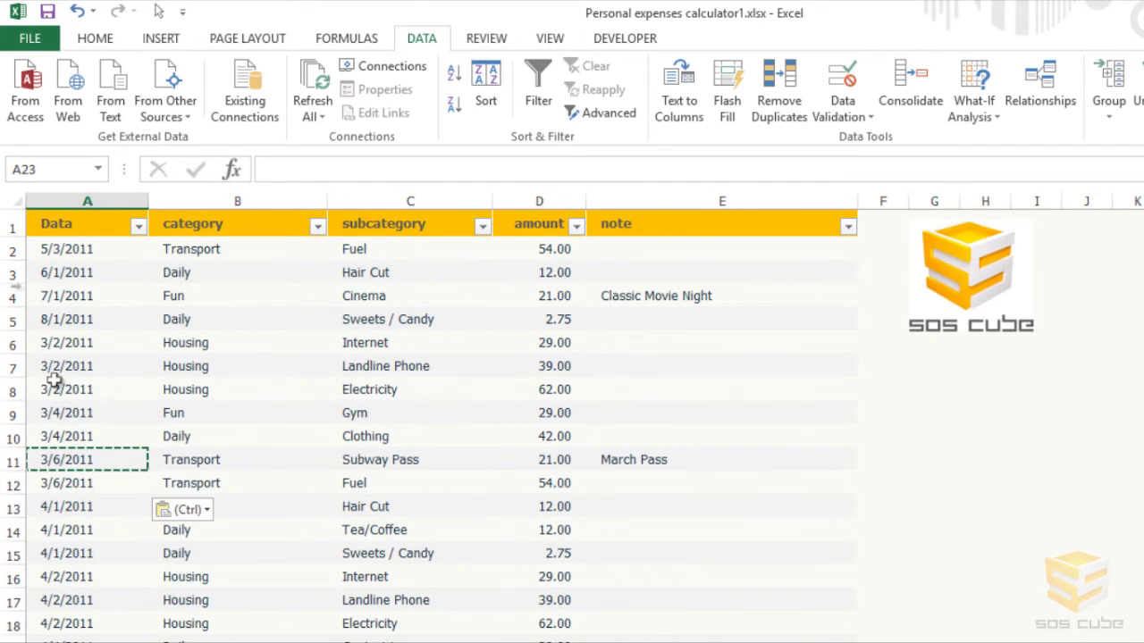
# Step: Format the Data column's dates in A2:A21 of the Expense Log as Number with two decimal places
pyautogui.click(66, 249)
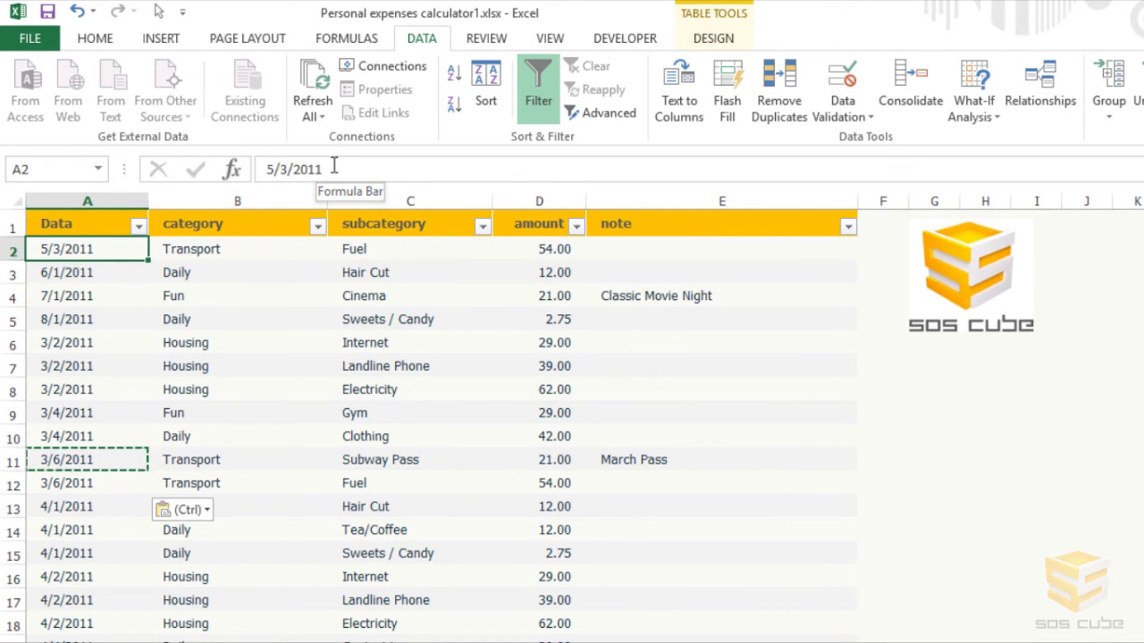
pyautogui.scroll(-3, 247, 536)
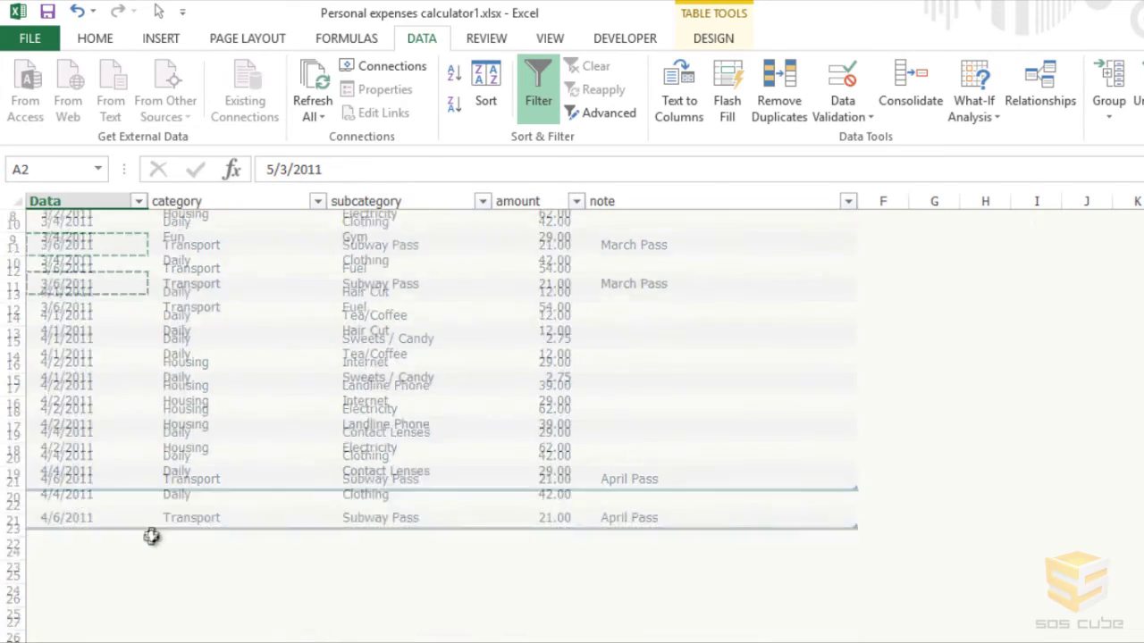
pyautogui.scroll(1, 93, 550)
pyautogui.keyDown('shift'); pyautogui.click(93, 550); pyautogui.keyUp('shift')
pyautogui.scroll(1, 110, 524)
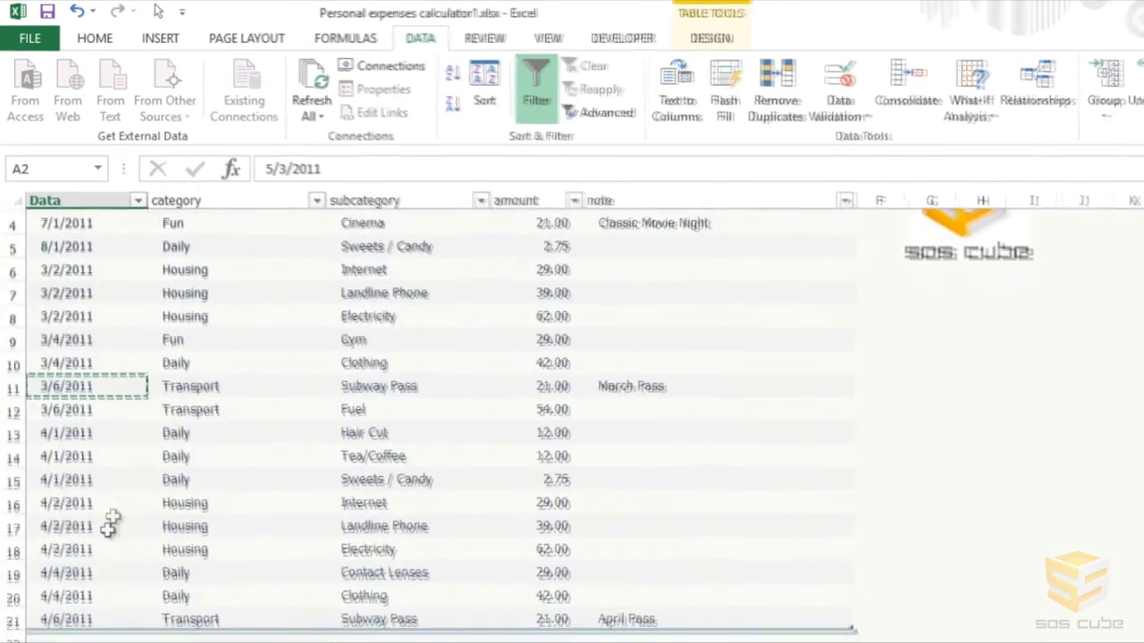
pyautogui.keyDown('shift'); pyautogui.click(74, 619); pyautogui.keyUp('shift')
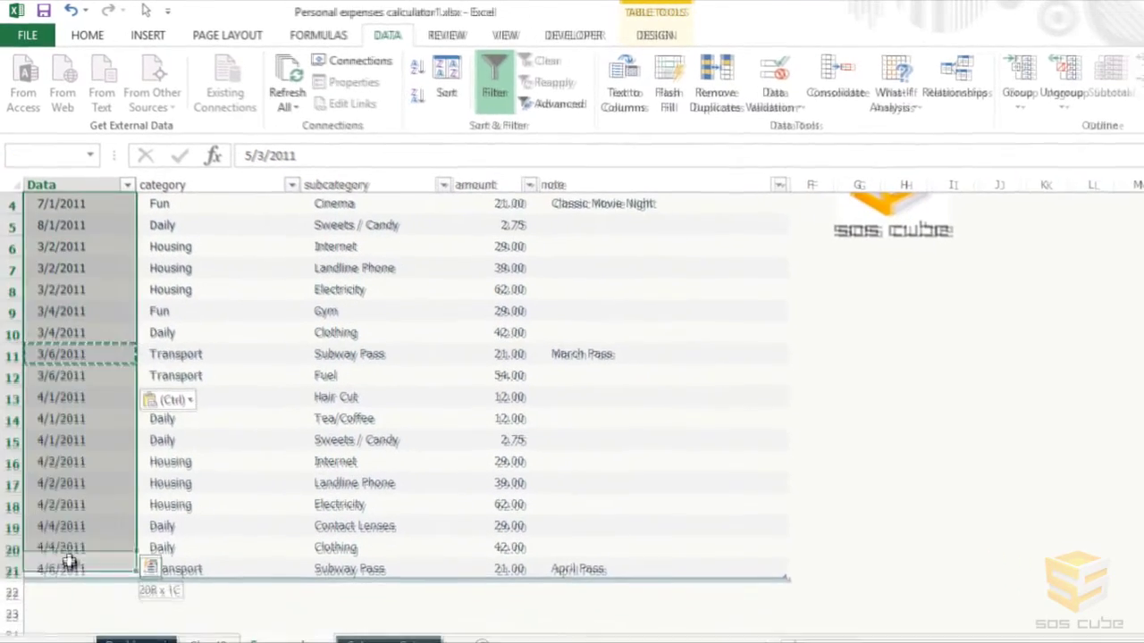
pyautogui.rightClick(99, 415)
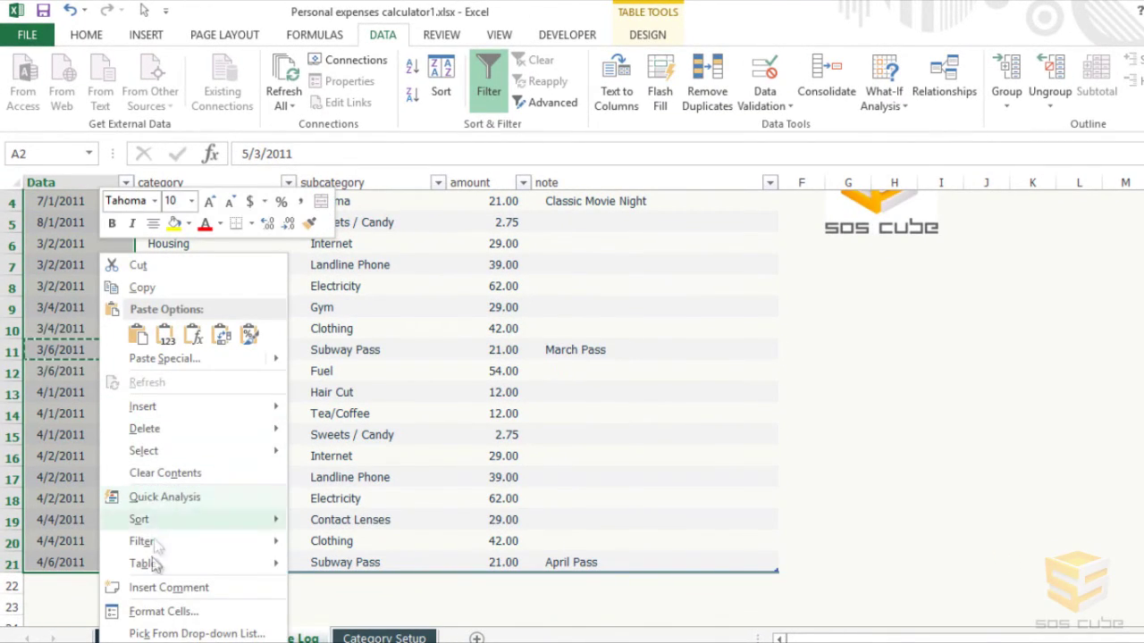
pyautogui.click(158, 613)
pyautogui.click(49, 337)
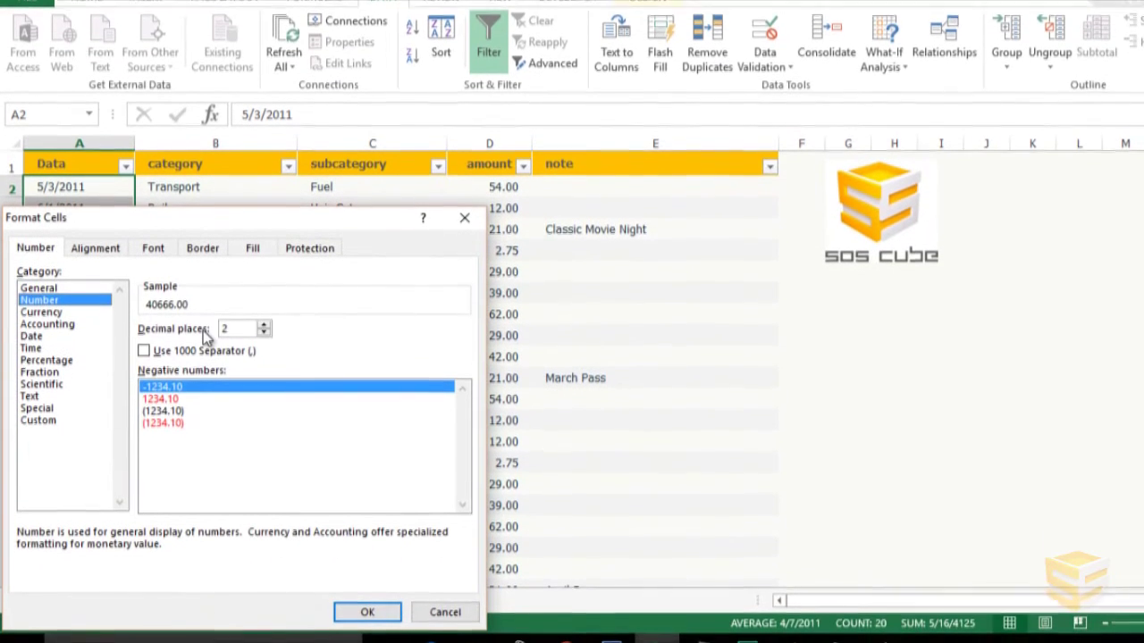
pyautogui.click(367, 611)
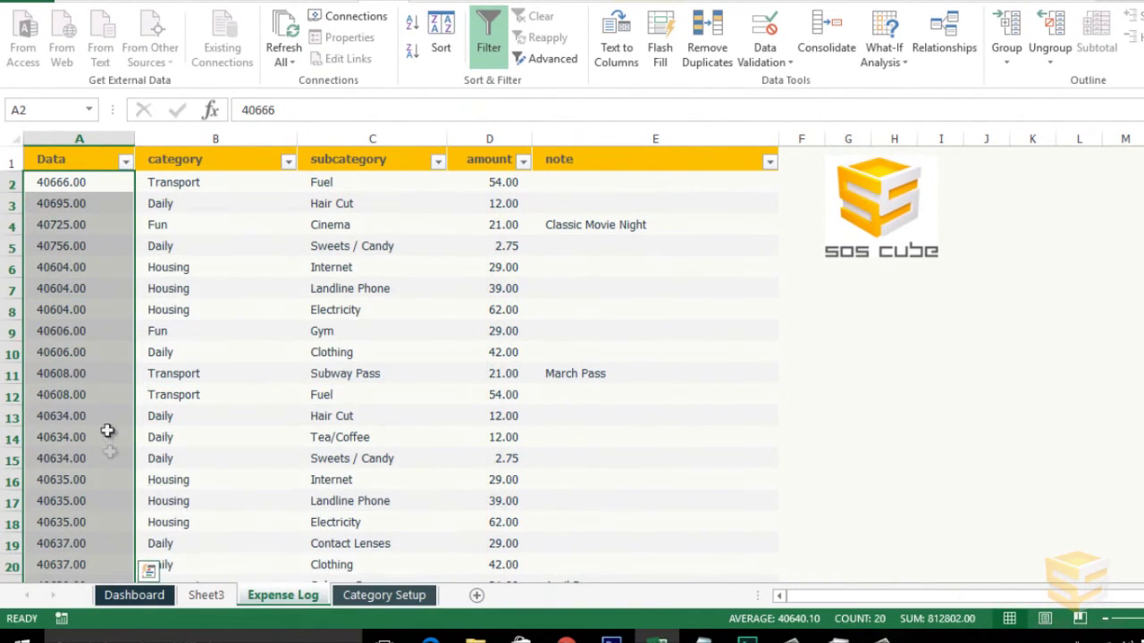
pyautogui.scroll(-2, 84, 250)
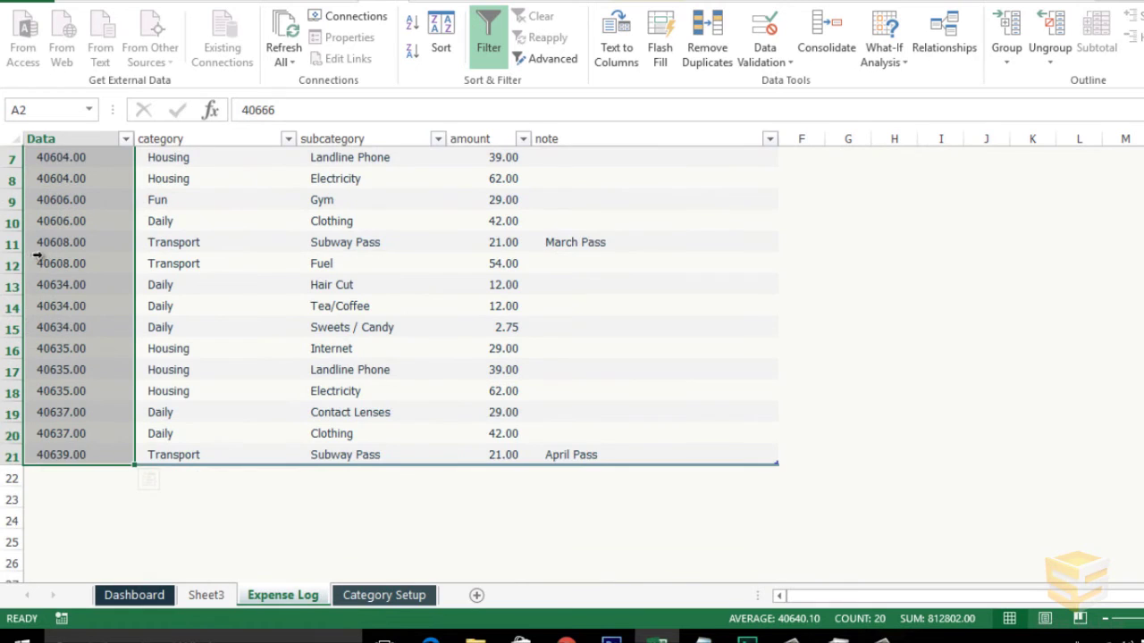
pyautogui.scroll(2, 36, 256)
# Step: Undo the Number format applied to the dates in A2:A21
pyautogui.rightClick(85, 206)
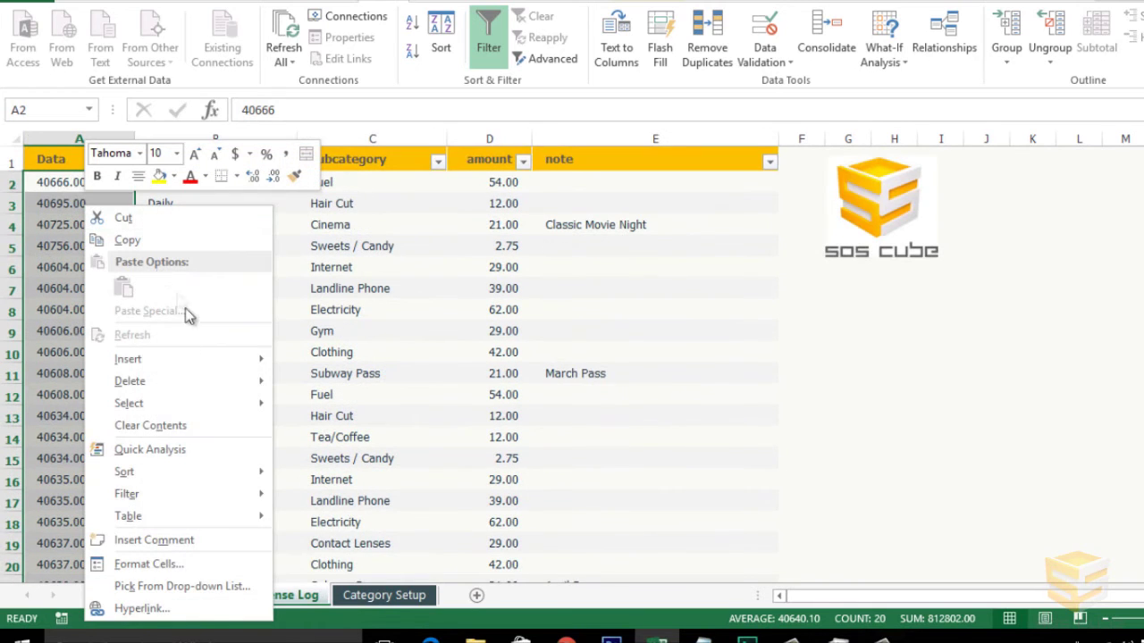
pyautogui.click(69, 404)
pyautogui.hotkey('ctrl', 'z')
# Step: Change the date of the Transport Subway Pass expense in cell A11 to 3/25/2011
pyautogui.click(64, 377)
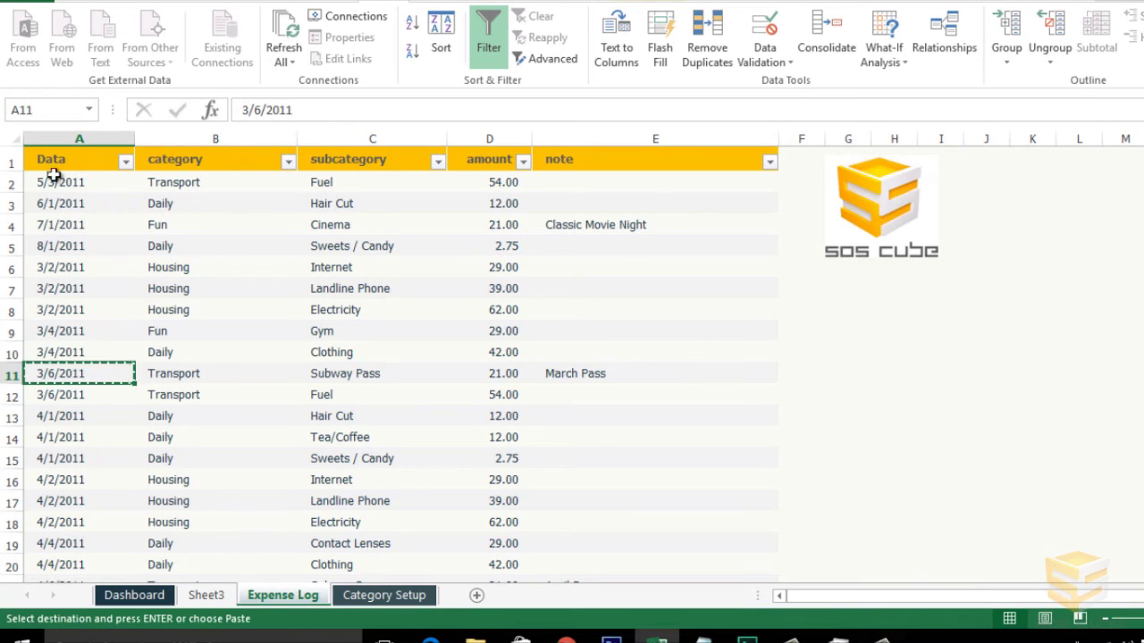
pyautogui.click(251, 109)
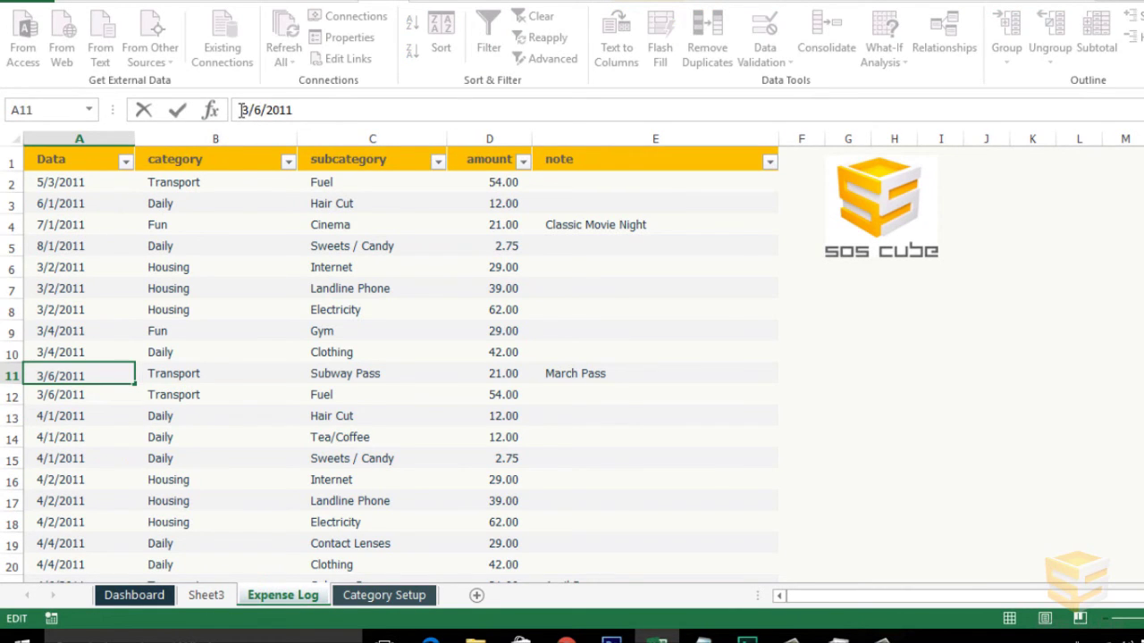
pyautogui.doubleClick(255, 110)
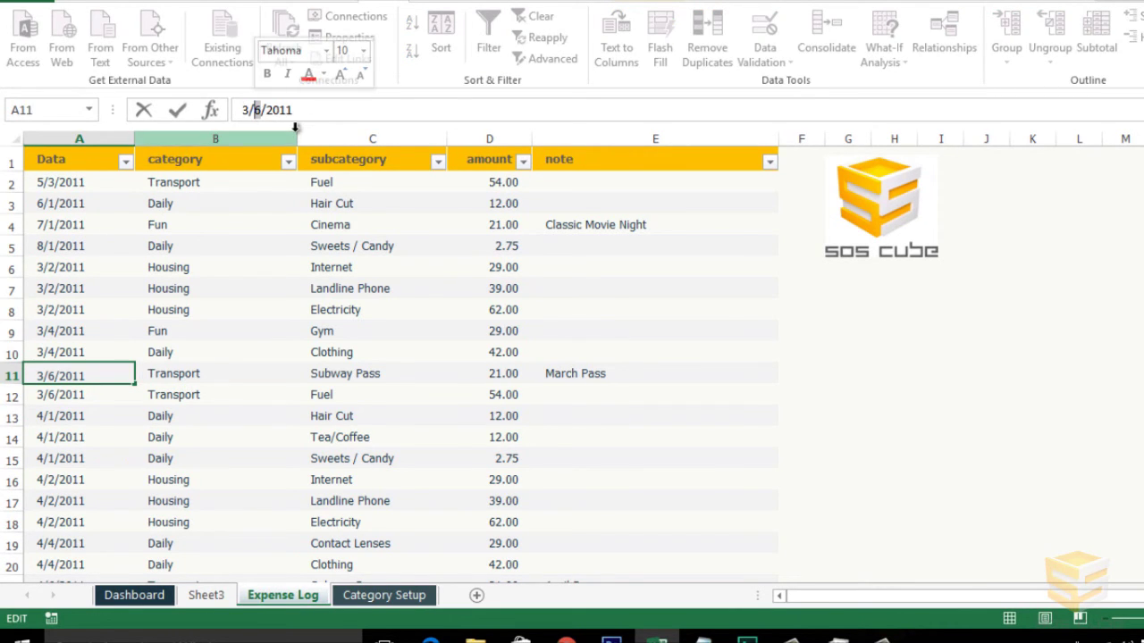
pyautogui.write('25')
pyautogui.press('Return')
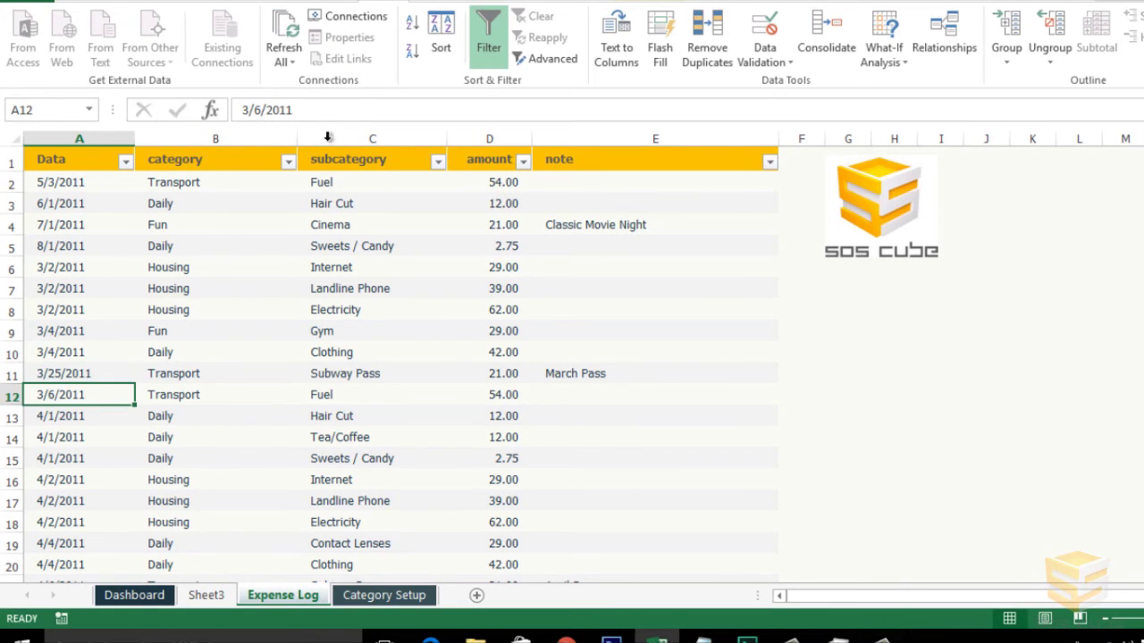
pyautogui.press('Up')
# Step: Try the Number format with two decimal places on the dates in A2:A21 again and undo it
pyautogui.click(71, 183)
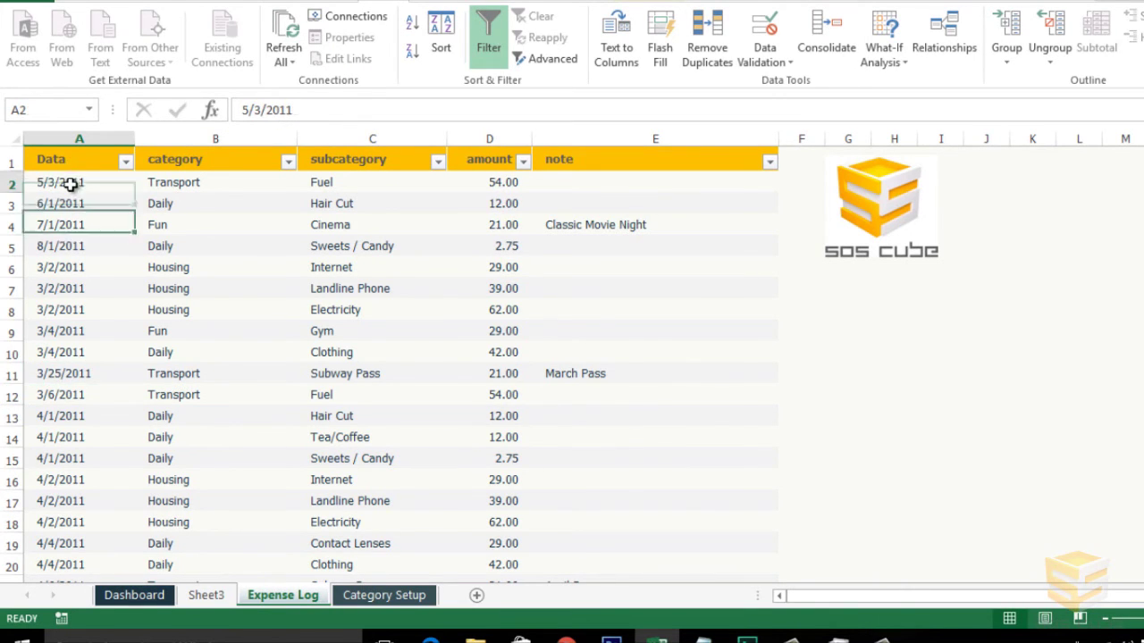
pyautogui.hotkey('ctrl', 'shift', 'Down')
pyautogui.rightClick(68, 167)
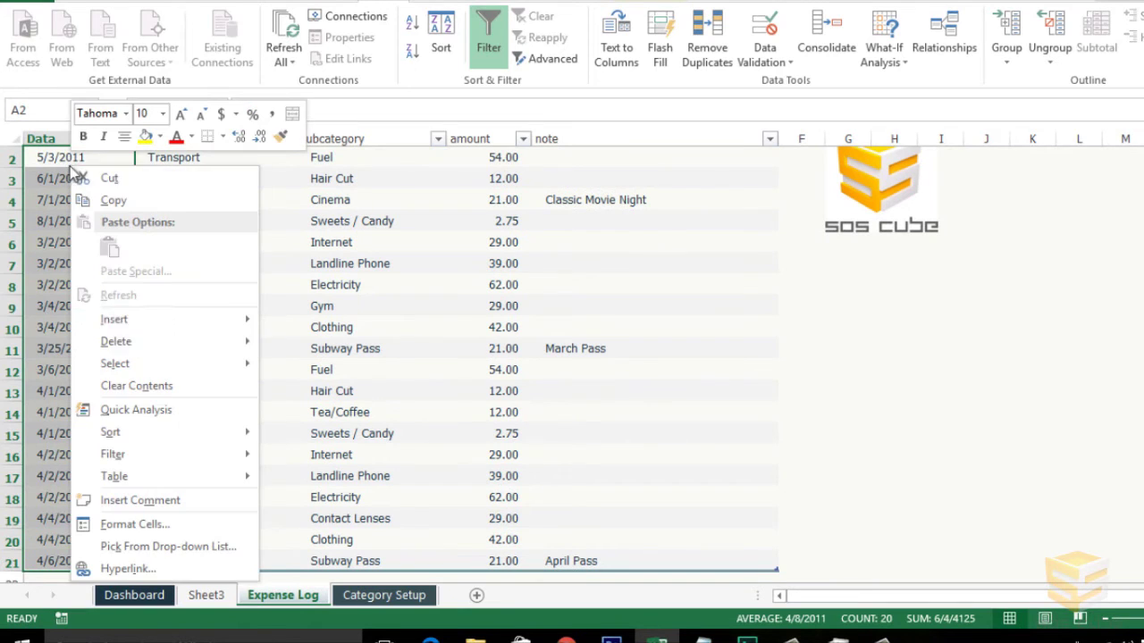
pyautogui.click(129, 521)
pyautogui.moveTo(123, 225); pyautogui.dragTo(594, 204)
pyautogui.click(511, 277)
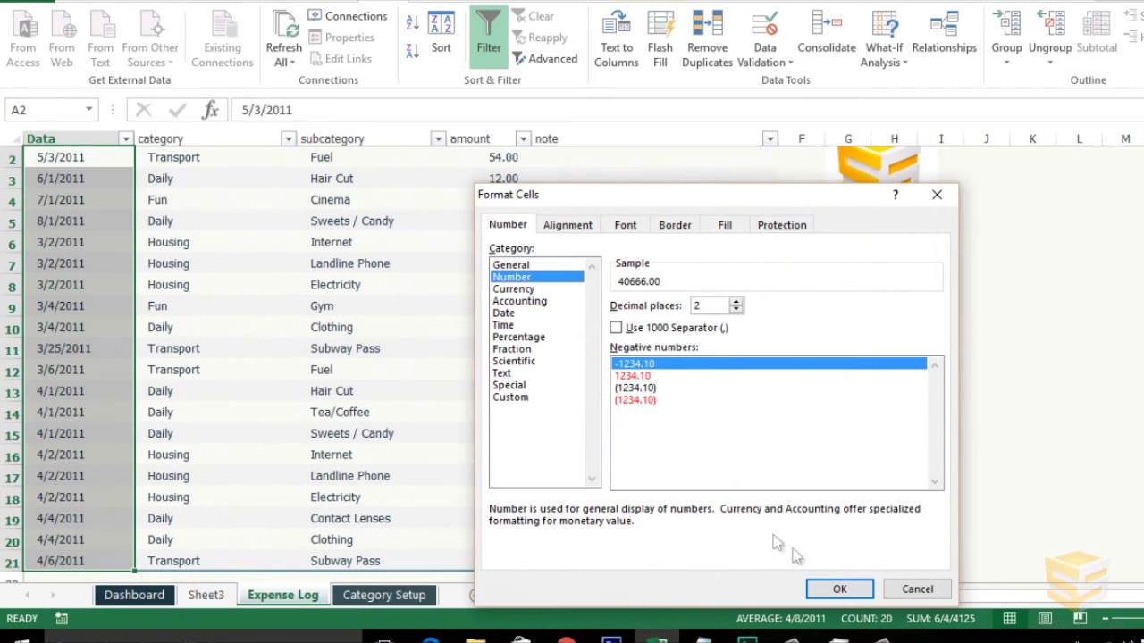
pyautogui.click(839, 590)
pyautogui.hotkey('ctrl', 'z')
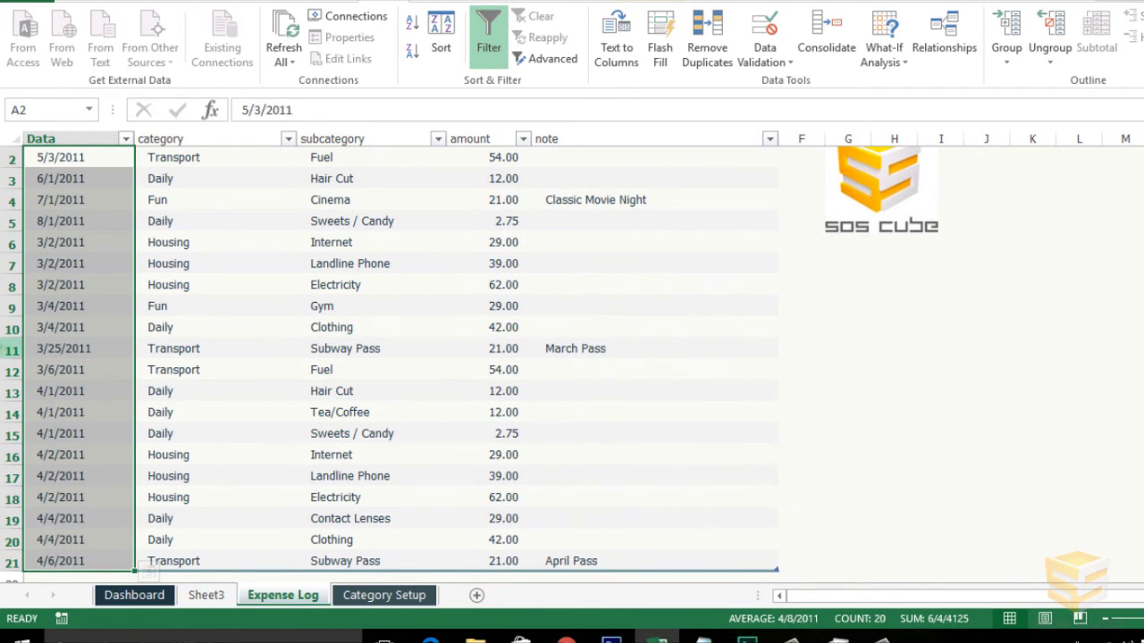
# Step: Replace the month in cell A11 with 25 to make the entry the invalid date 25/25/2011
pyautogui.click(51, 349)
pyautogui.click(244, 109)
pyautogui.click(238, 110)
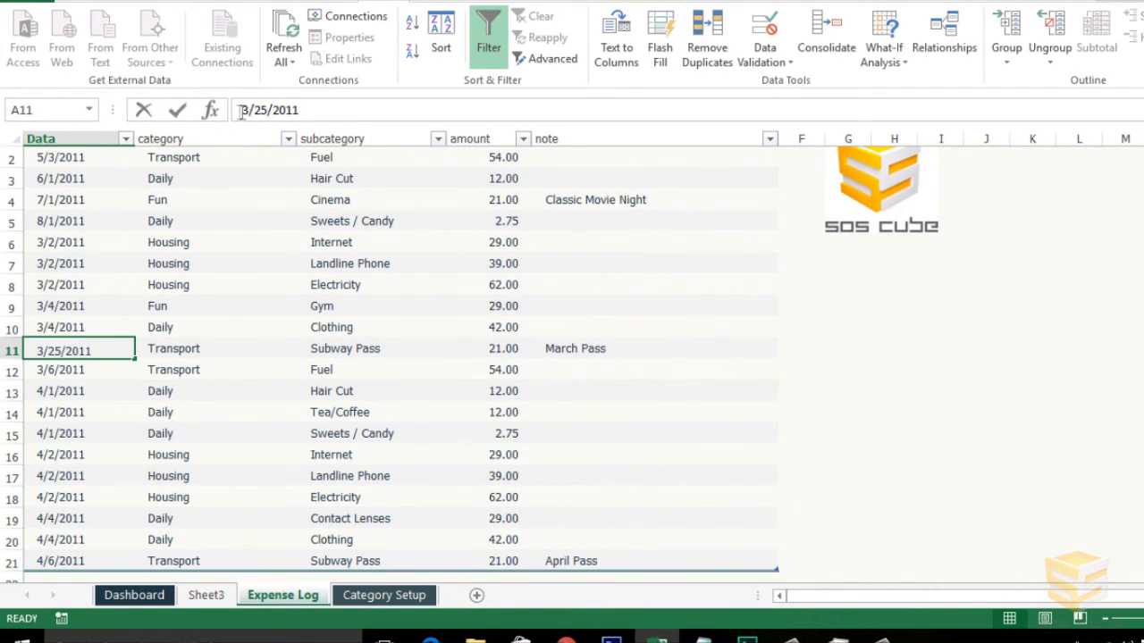
pyautogui.moveTo(240, 110); pyautogui.dragTo(249, 110)
pyautogui.write('25')
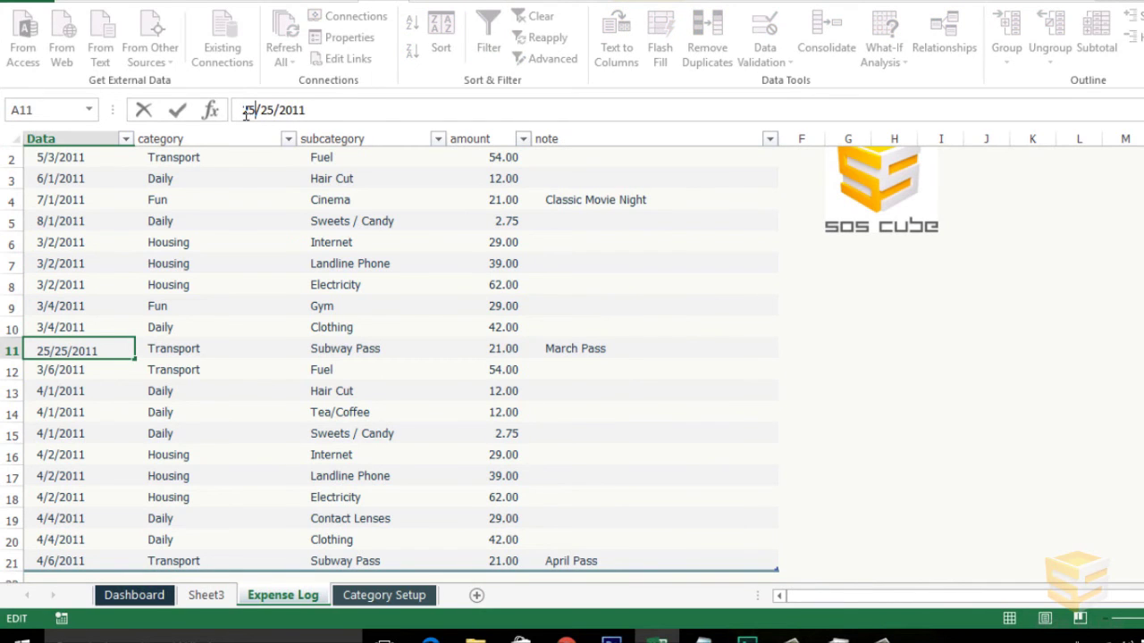
pyautogui.press('Return')
pyautogui.click(120, 355)
# Step: Apply the Number format with two decimal places to A2:A21 to test which entries are real dates
pyautogui.click(80, 556)
pyautogui.scroll(1, 90, 178)
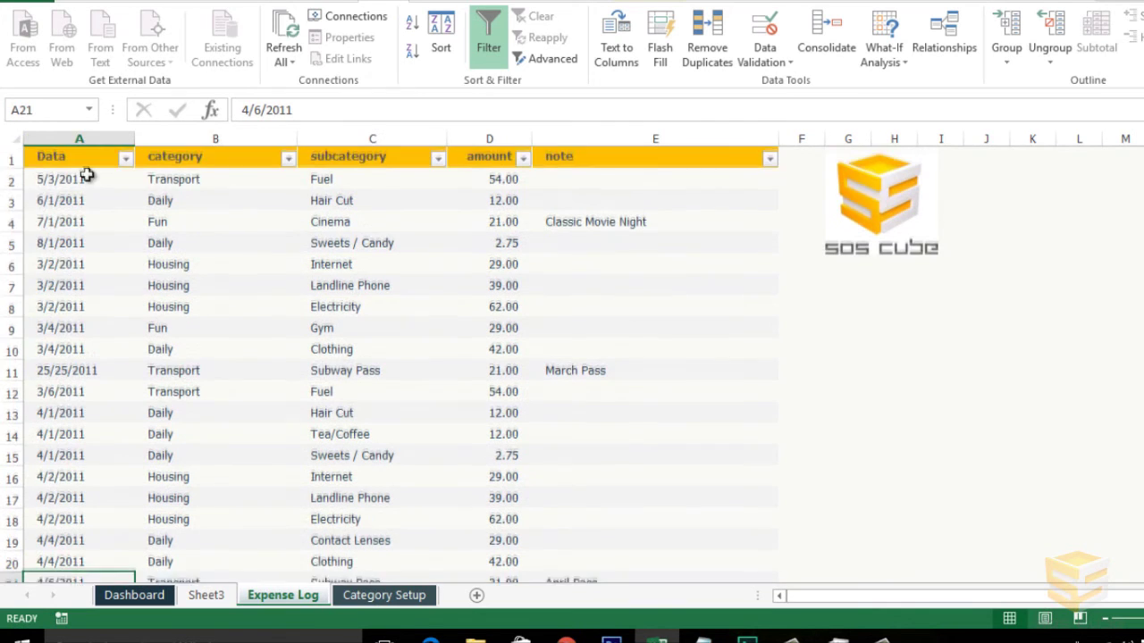
pyautogui.keyDown('shift'); pyautogui.click(84, 182); pyautogui.keyUp('shift')
pyautogui.rightClick(96, 210)
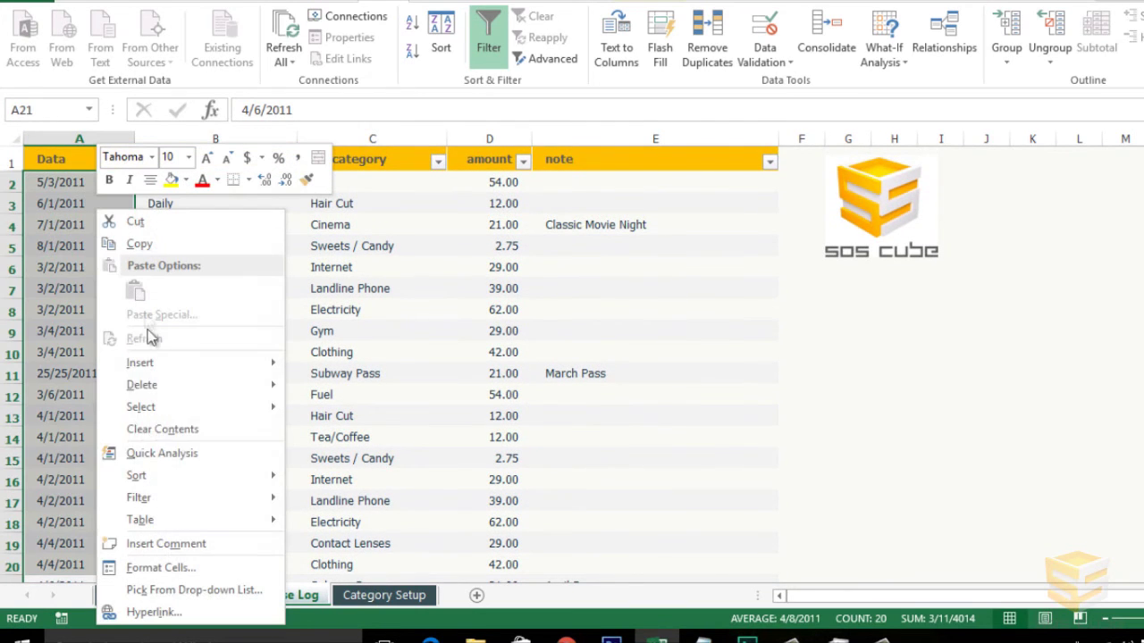
pyautogui.click(150, 566)
pyautogui.click(54, 296)
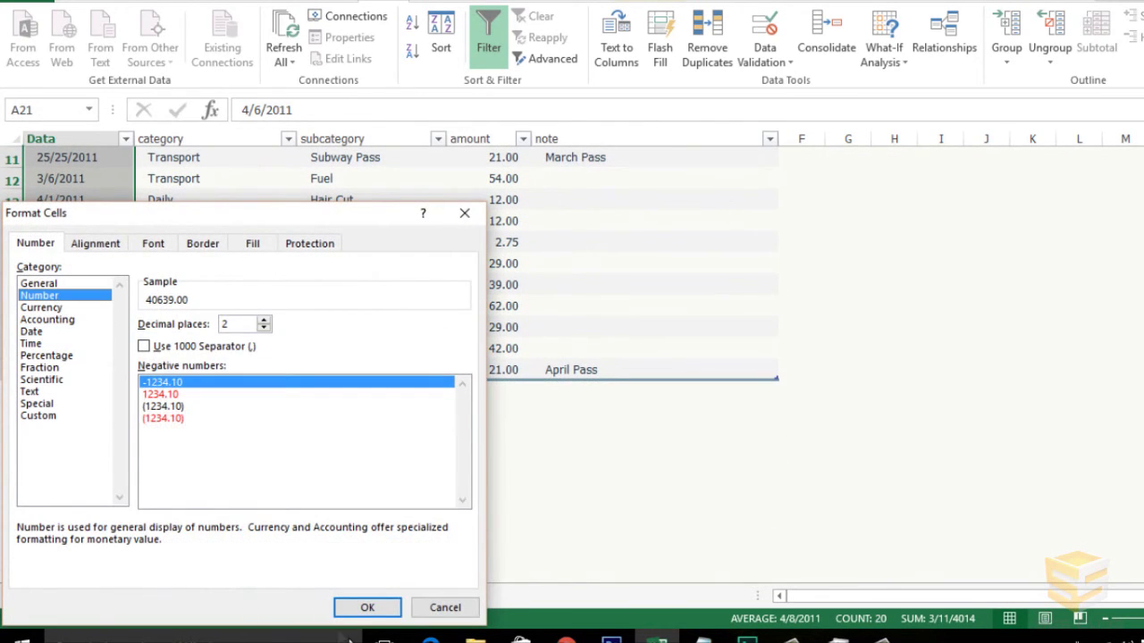
pyautogui.click(368, 608)
pyautogui.scroll(3, 134, 416)
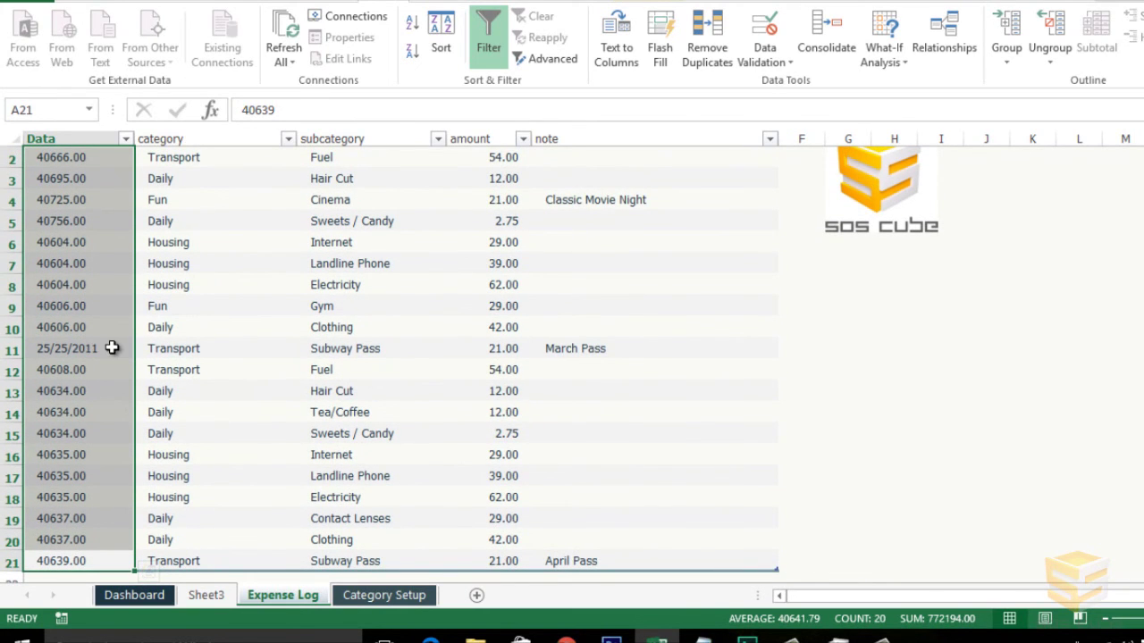
# Step: Correct the invalid date in cell A11 by setting its month to 06 so it reads 06/25/2011
pyautogui.click(77, 347)
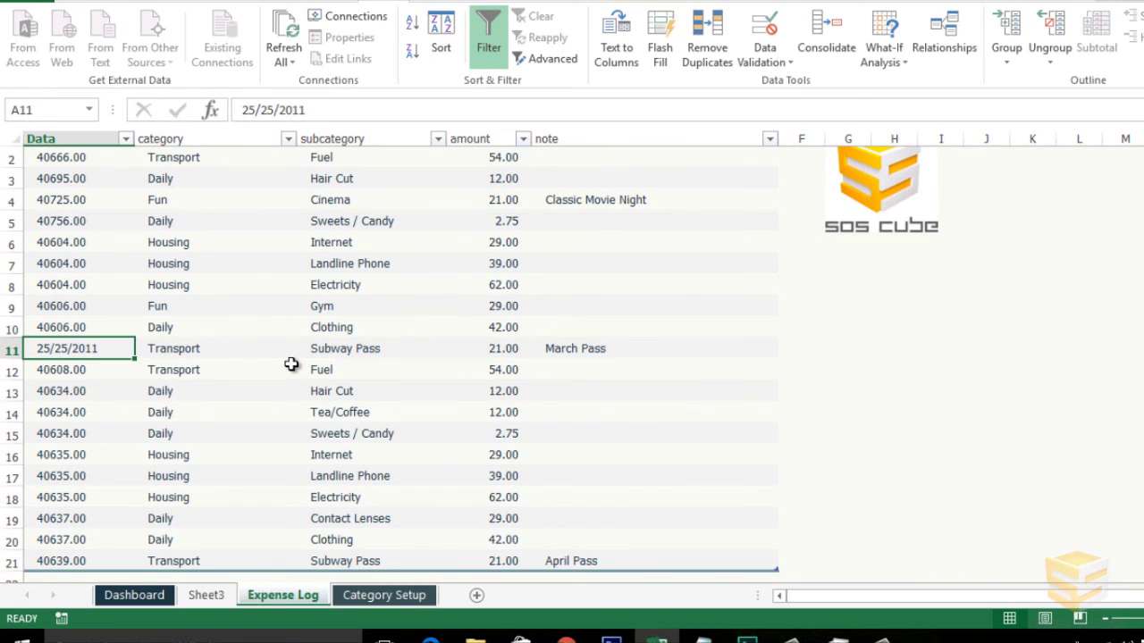
pyautogui.click(253, 109)
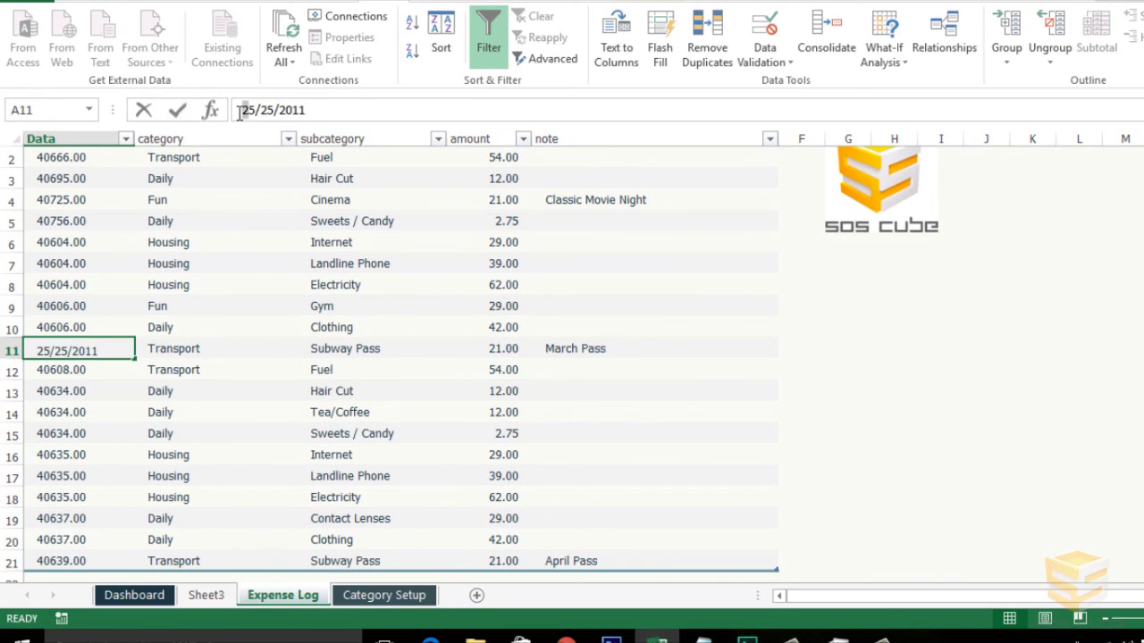
pyautogui.write('06/')
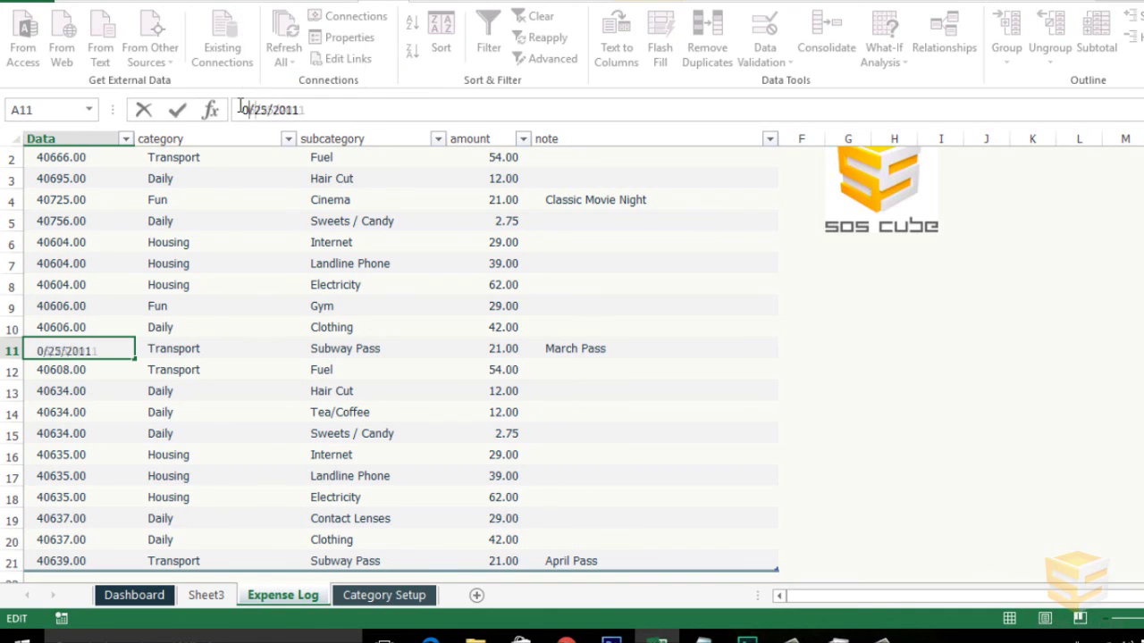
pyautogui.press('Return')
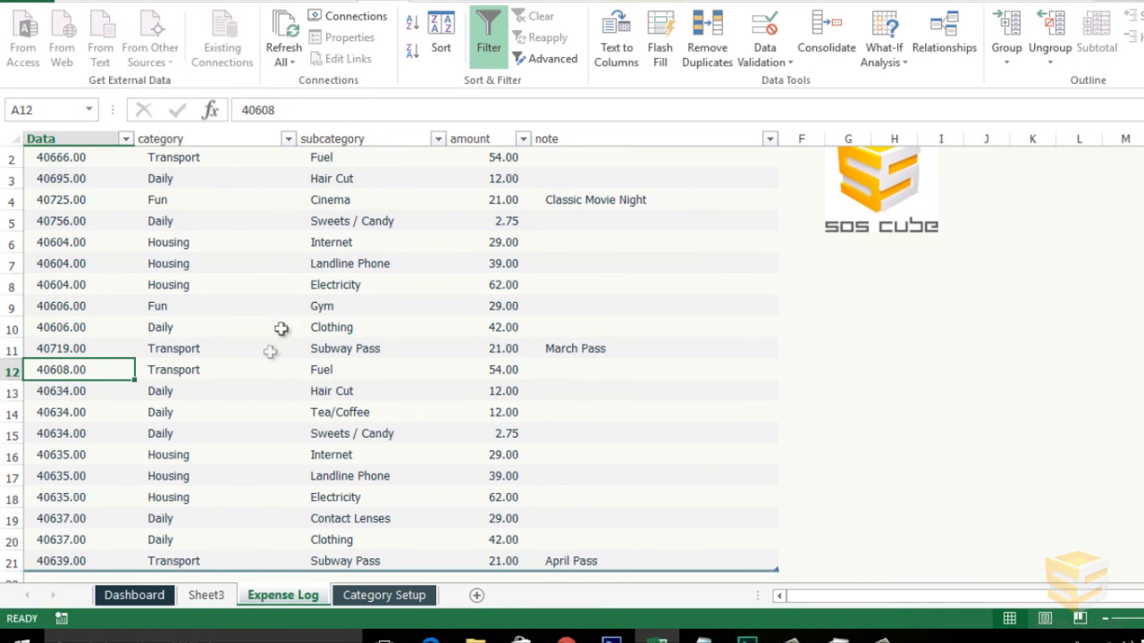
pyautogui.click(102, 348)
# Step: Format the Data column's cells A2:A21 as Date with the 14-Mar type
pyautogui.scroll(1, 75, 340)
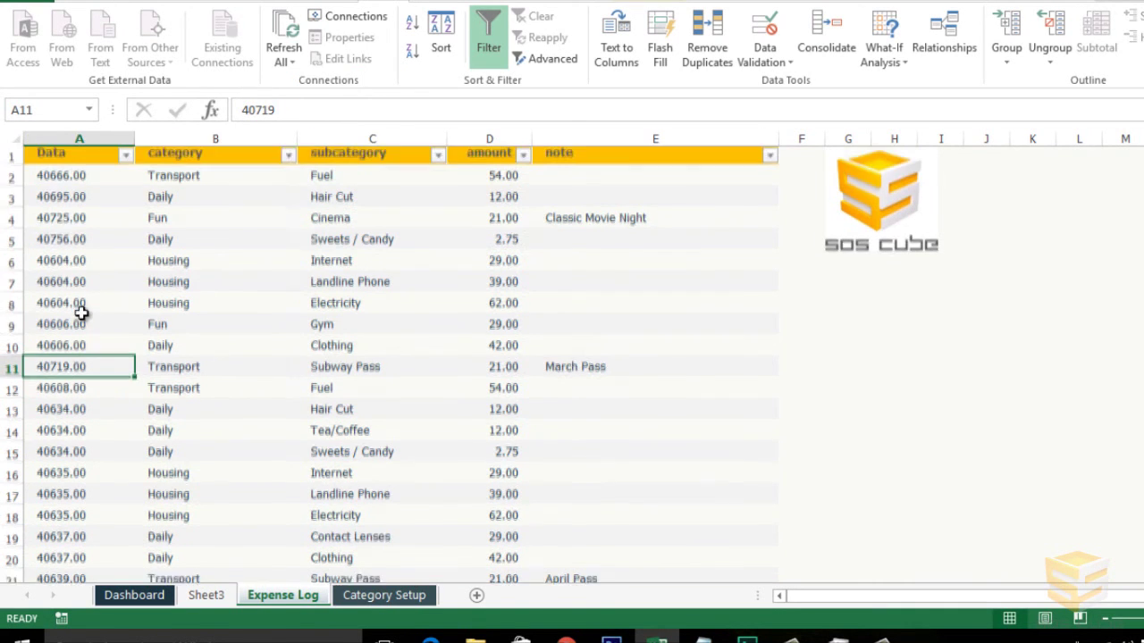
pyautogui.click(78, 186)
pyautogui.scroll(-3, 99, 415)
pyautogui.keyDown('shift'); pyautogui.click(89, 391); pyautogui.keyUp('shift')
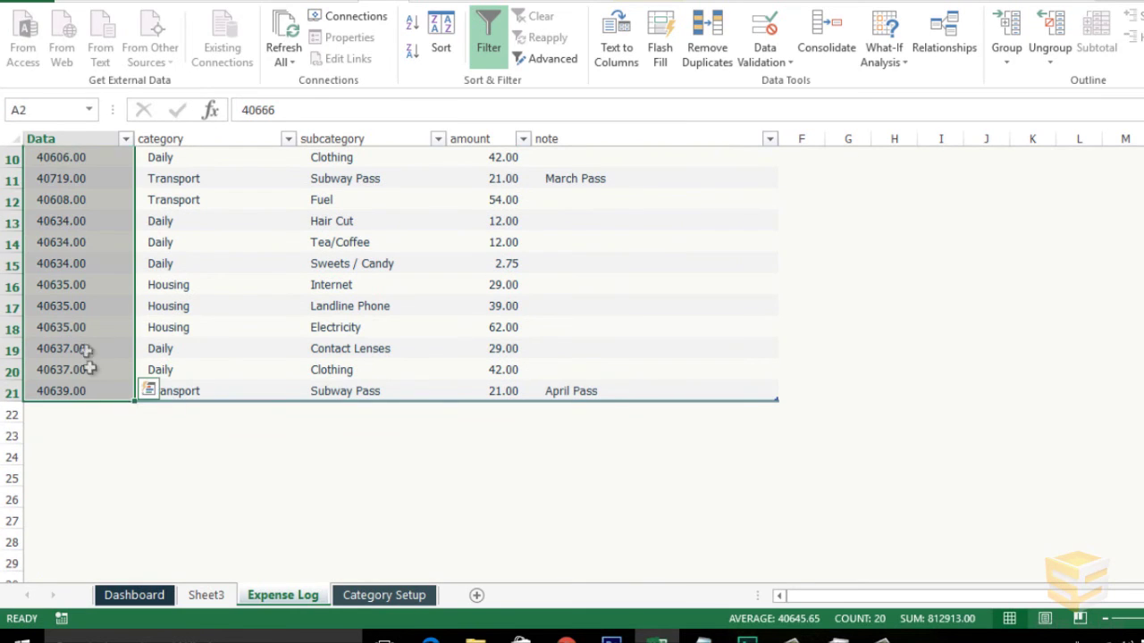
pyautogui.rightClick(93, 391)
pyautogui.click(147, 569)
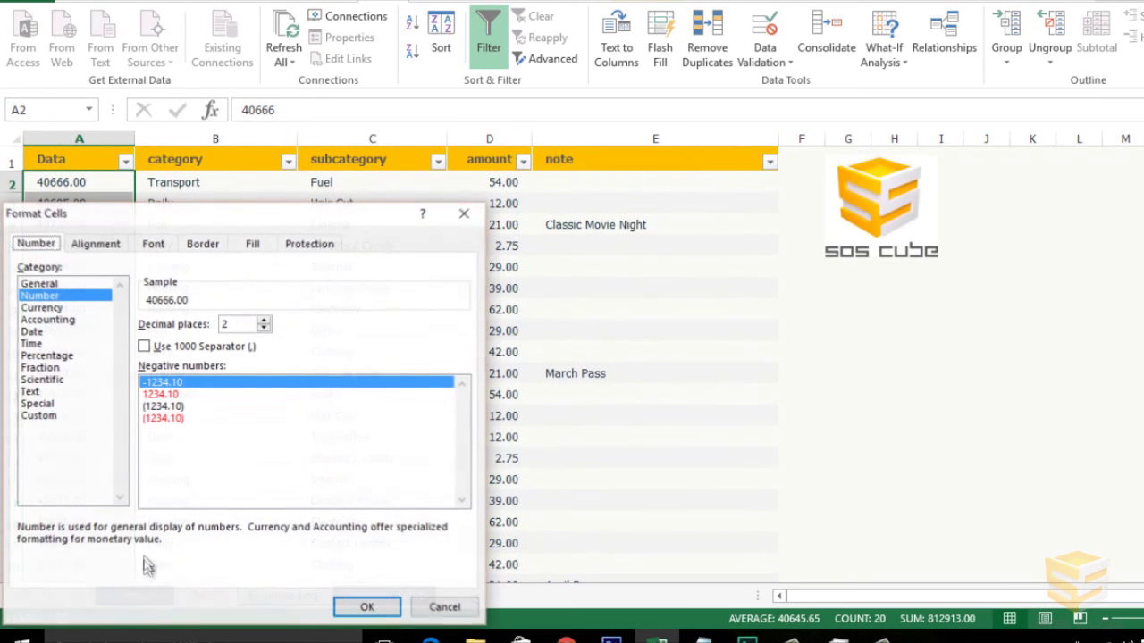
pyautogui.click(31, 332)
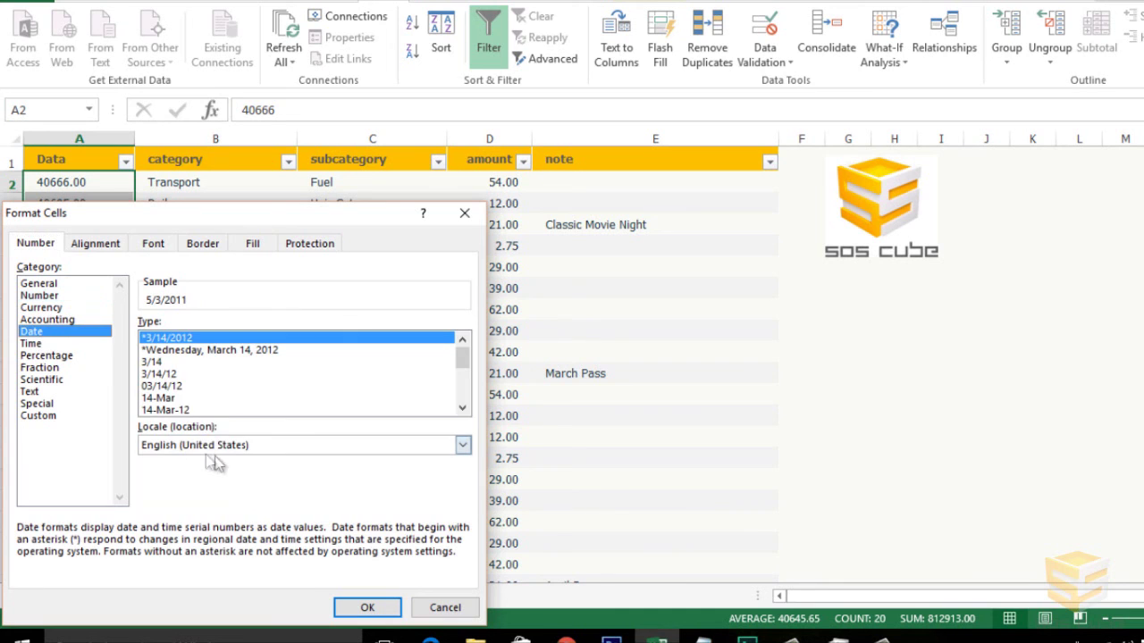
pyautogui.click(158, 397)
pyautogui.click(367, 608)
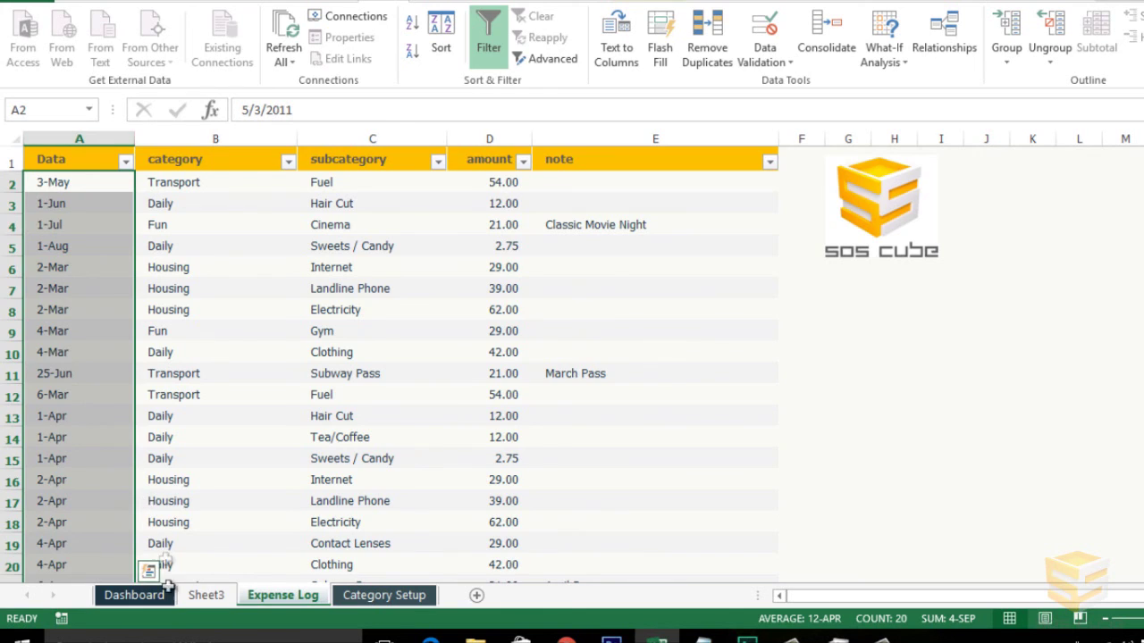
# Step: Return to the pivot table and chart on Sheet3
pyautogui.click(204, 595)
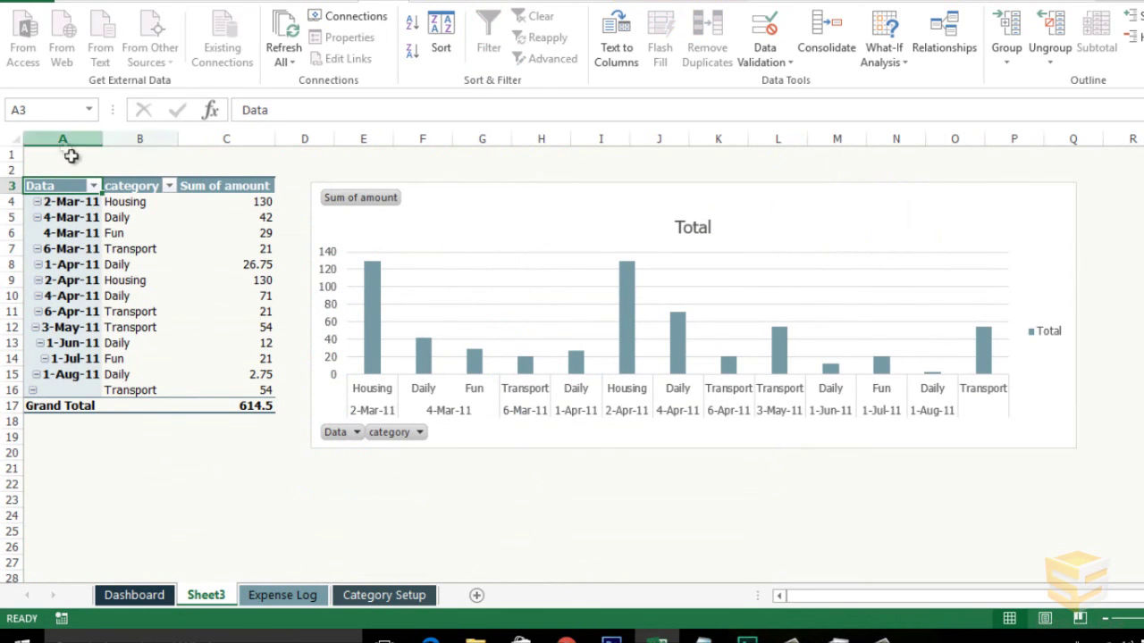